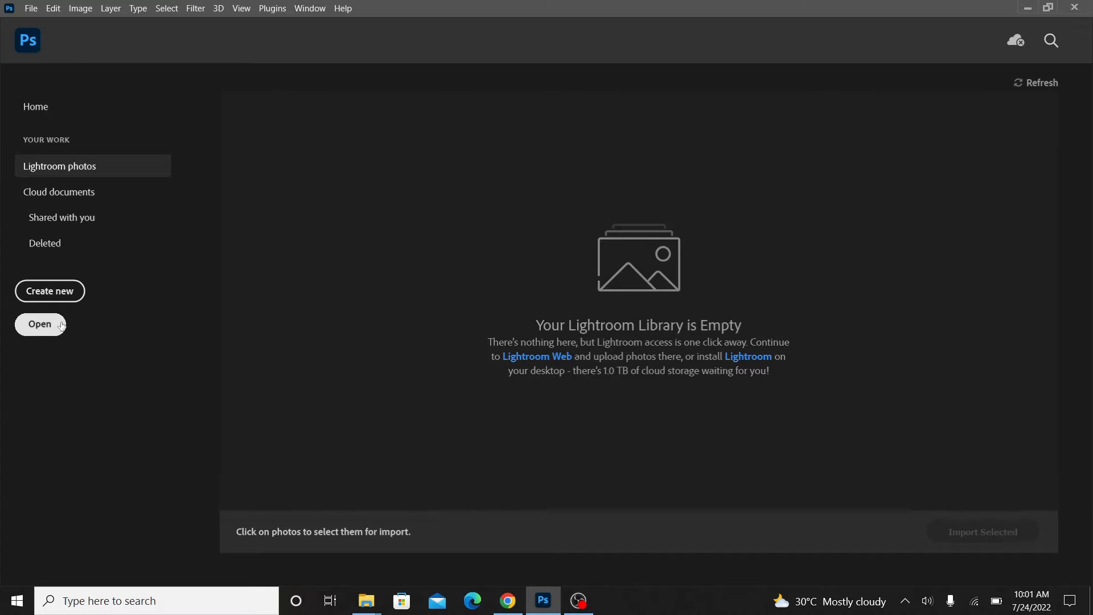
Open the Theme-Park-Outfits-For-Men-8 image from the Documents folder
click(46, 324)
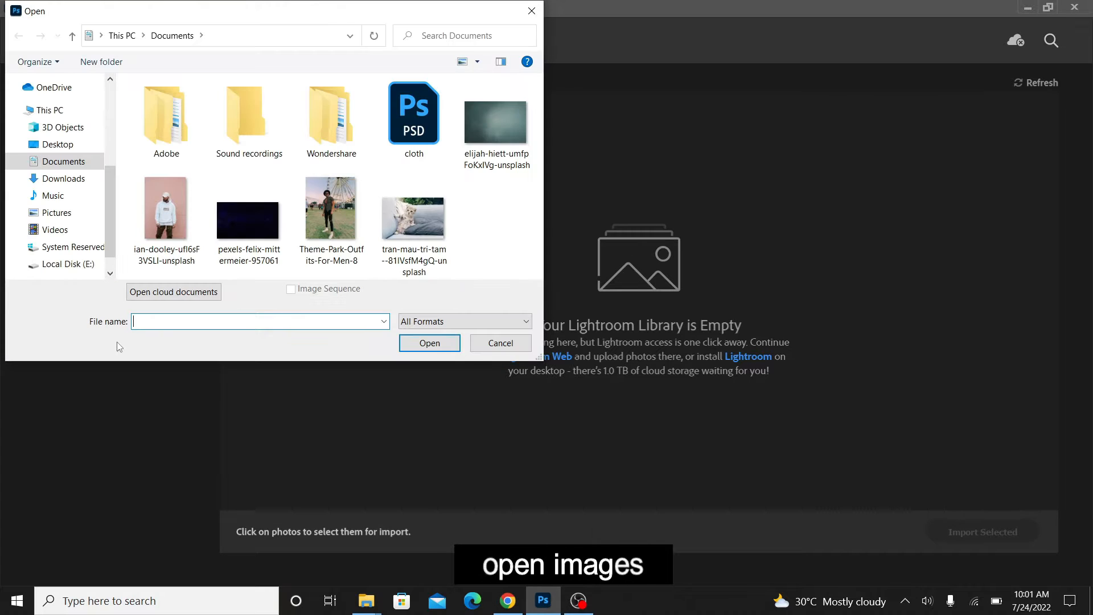
click(329, 213)
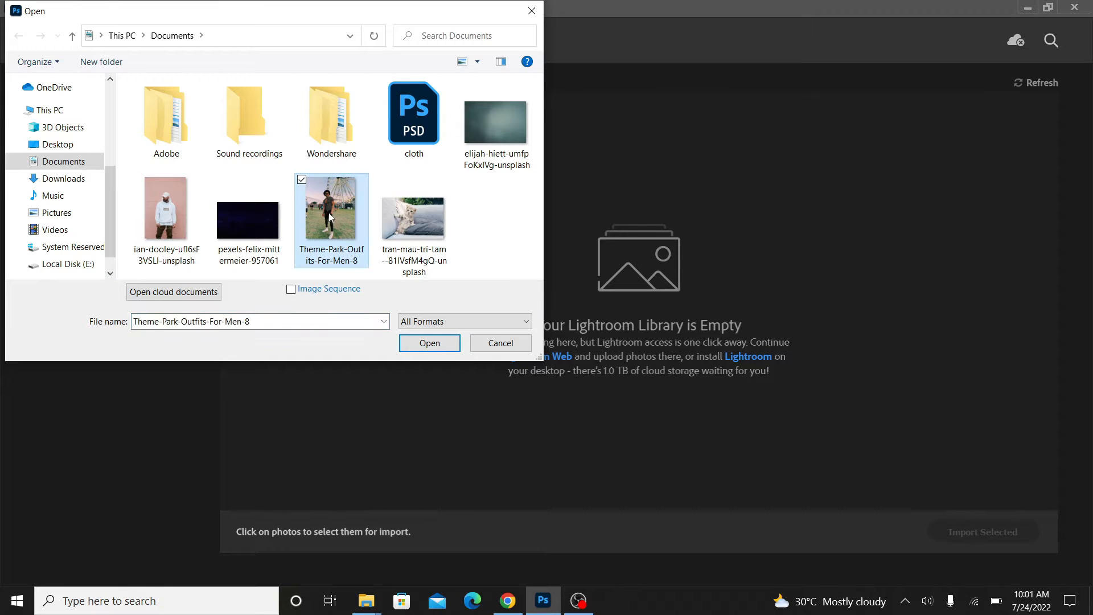
click(430, 343)
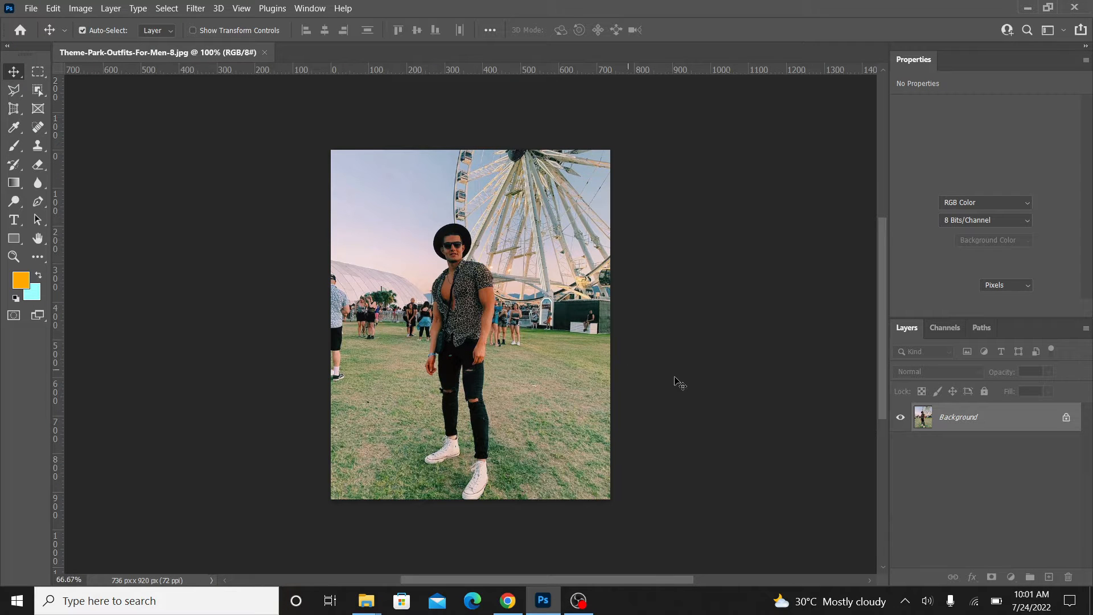
Duplicate the Background layer and select the man on the copy with the Select Subject command
drag(1000, 420, 1049, 576)
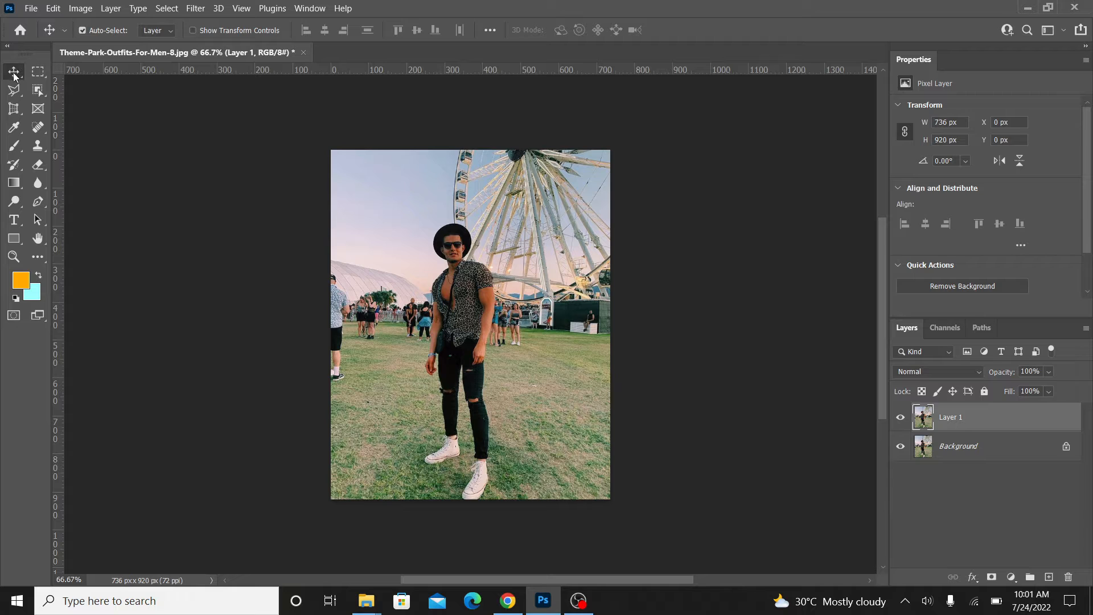
click(165, 9)
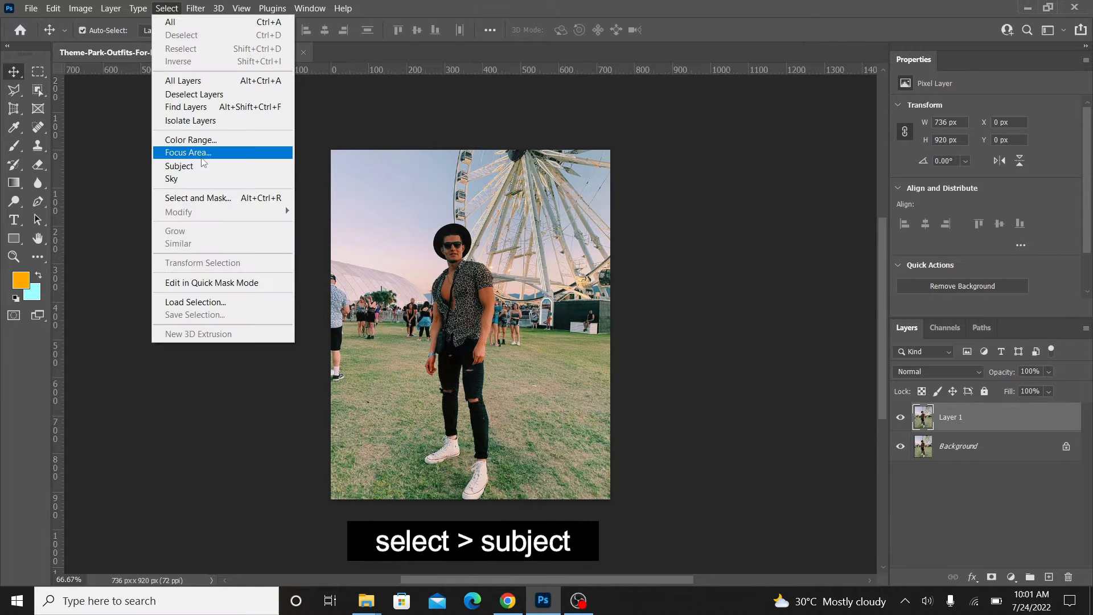
click(221, 167)
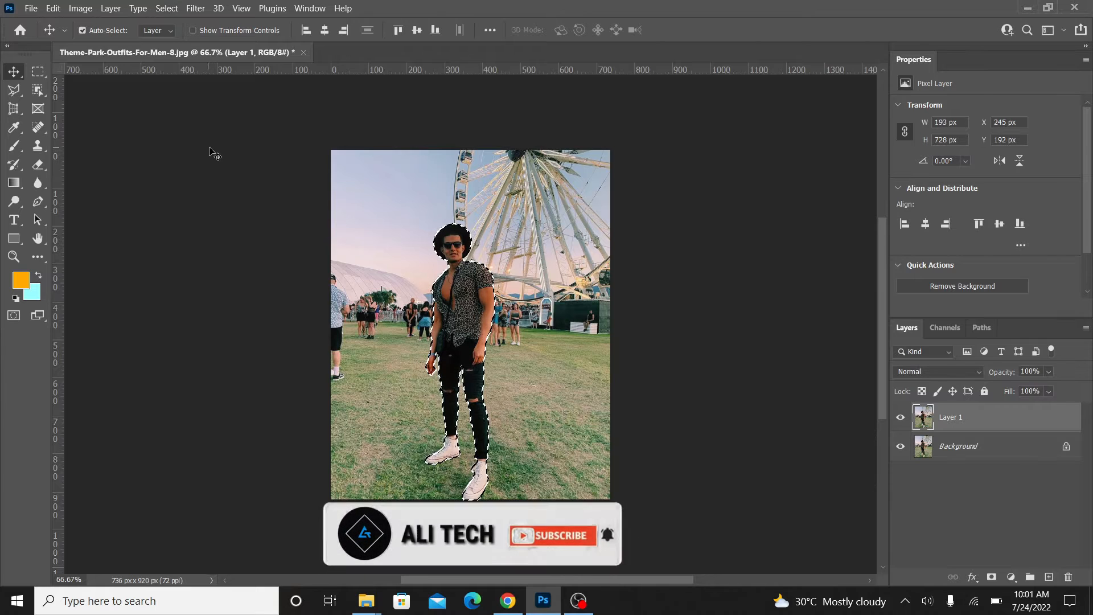
Add the missed shirt edge at the shoulder nearest the white tent to the selection with the Polygonal Lasso
click(19, 257)
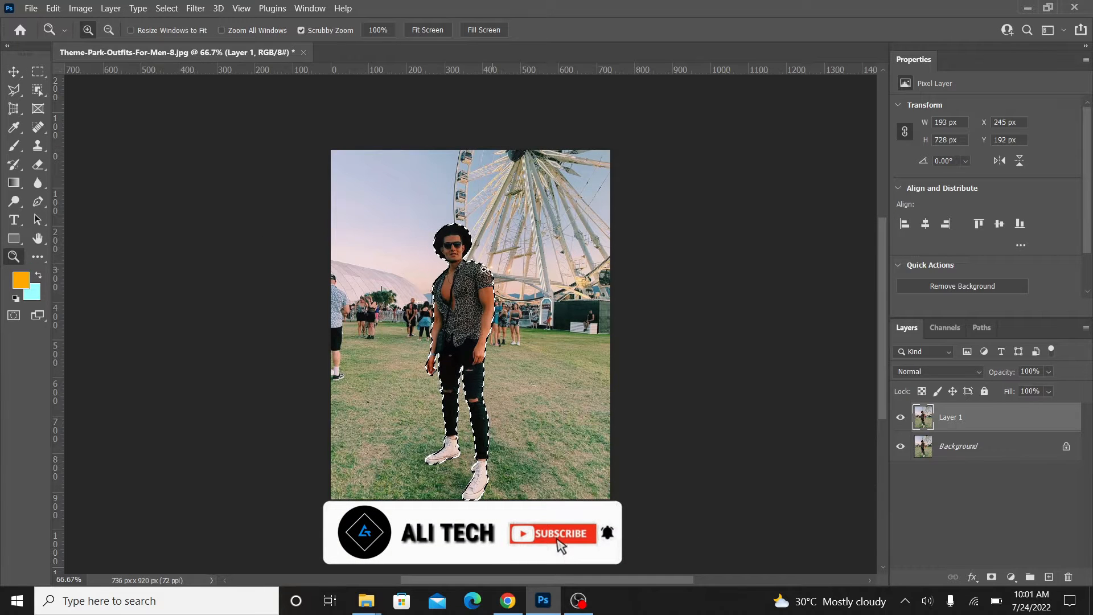
drag(467, 256, 503, 275)
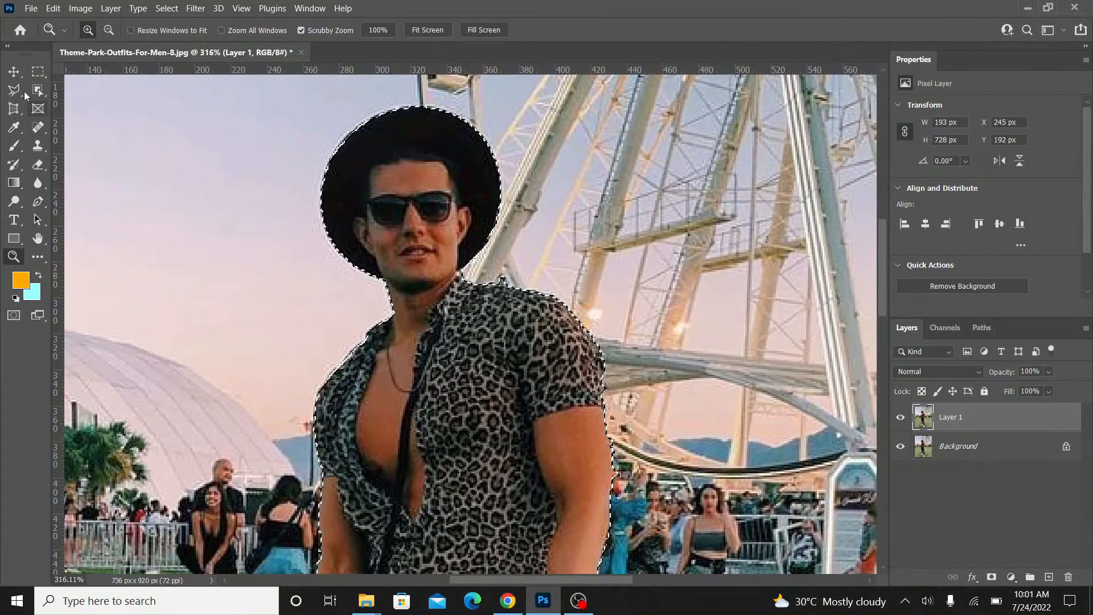
drag(18, 88, 49, 91)
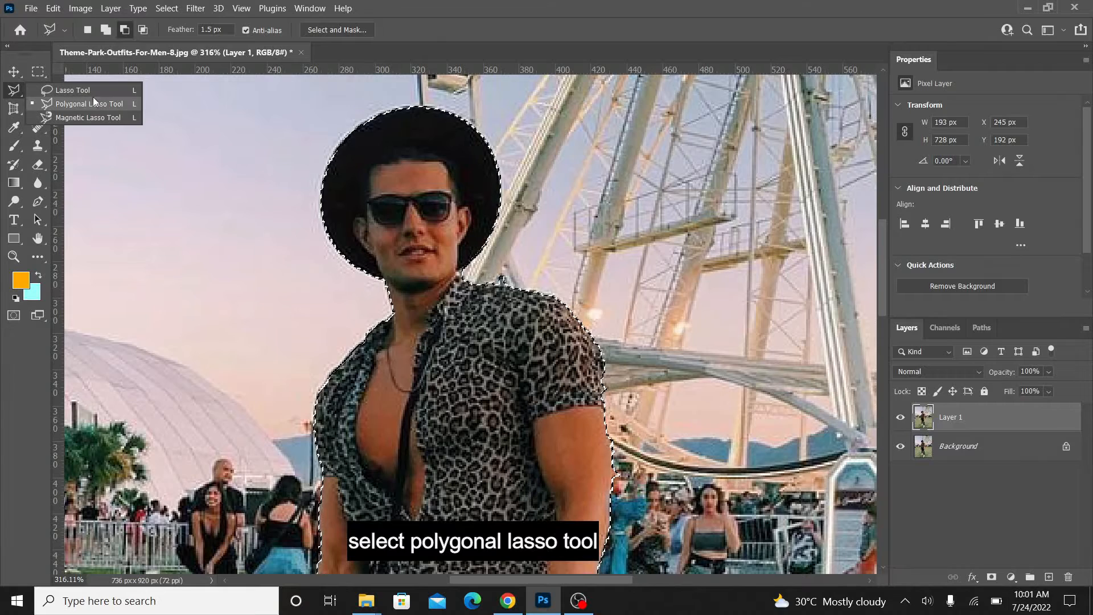
click(104, 110)
click(105, 30)
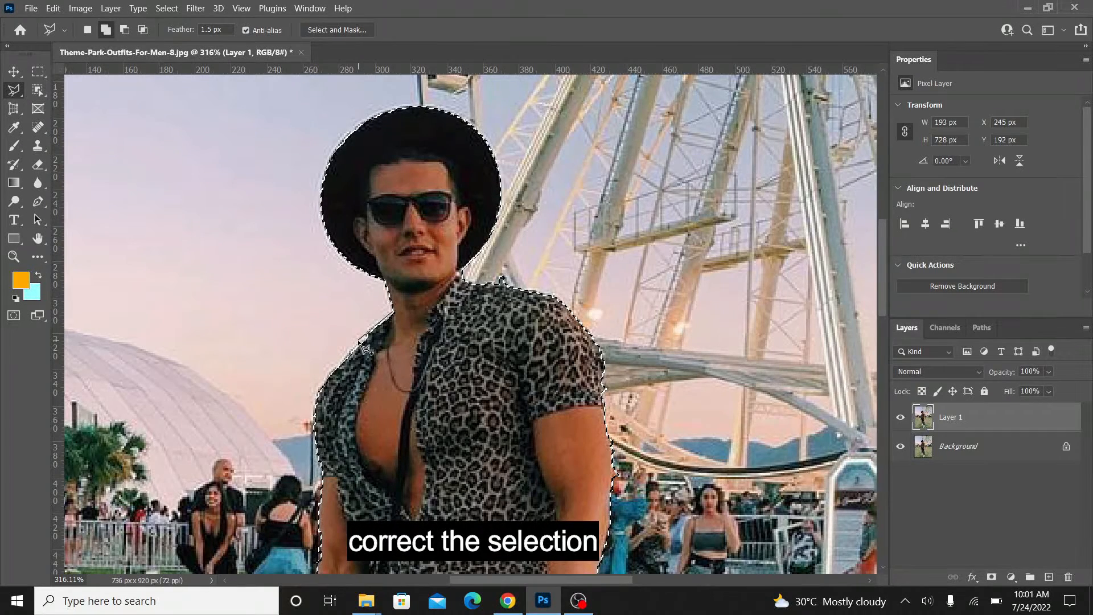
click(318, 393)
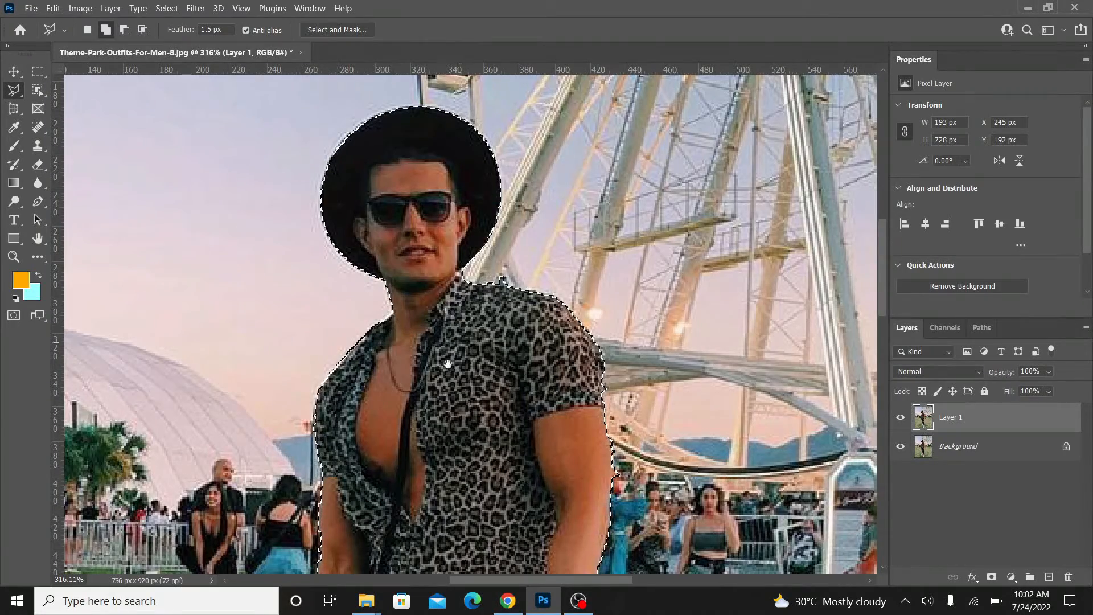
Subtract the stray background patch above the shirt shoulder on the Ferris wheel side from the selection with the Polygonal Lasso
scroll(565, 188, down, 5)
click(125, 30)
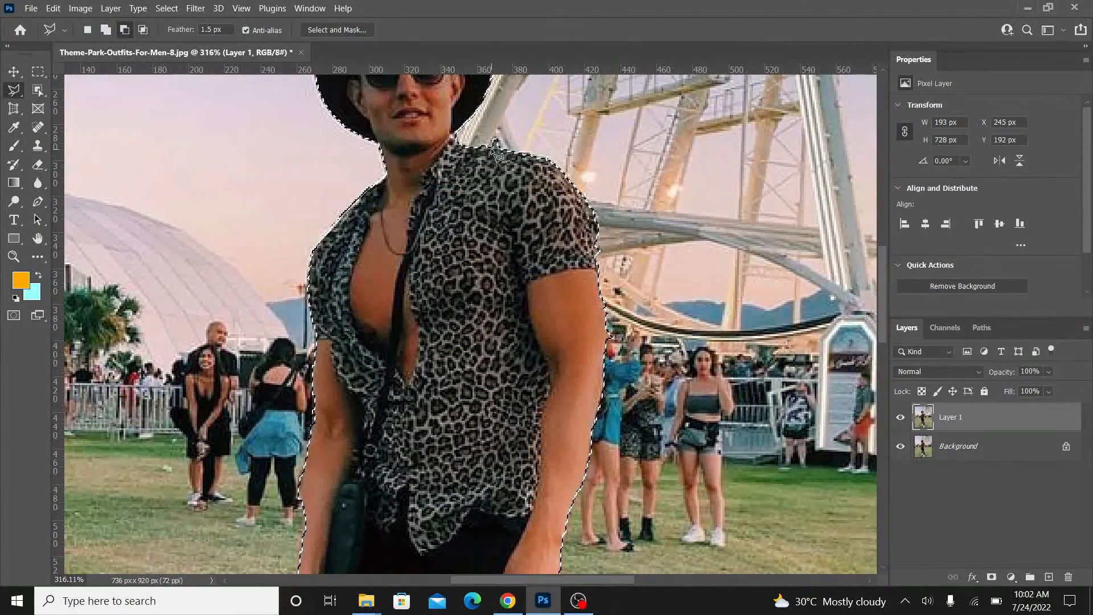
click(503, 151)
click(506, 133)
click(488, 130)
double_click(490, 150)
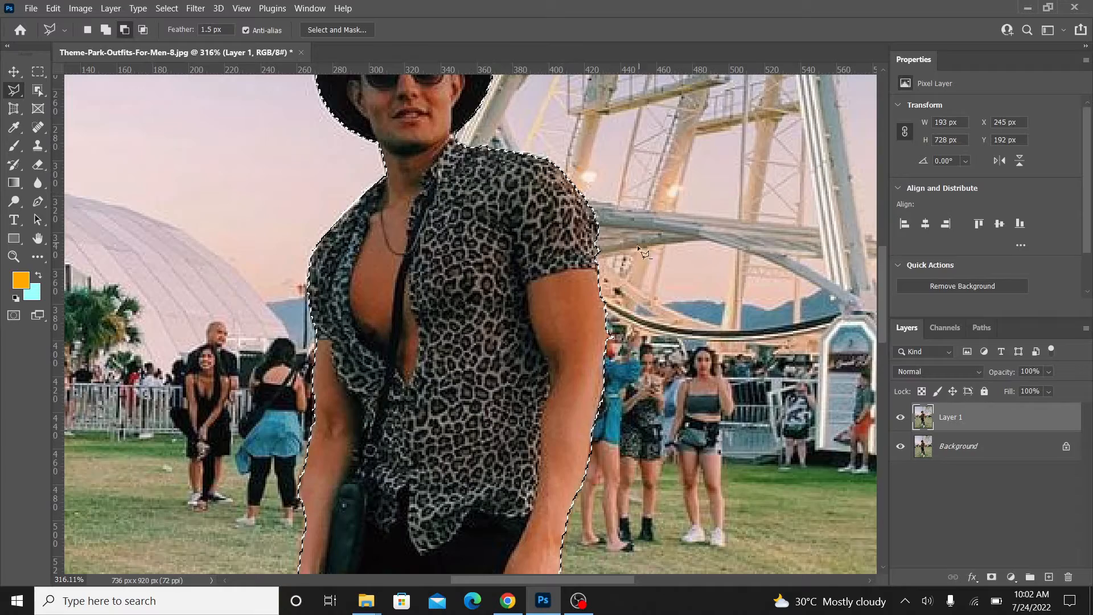
Check the remaining outline down to the shoes, fit the image to the screen and mask Layer 1 with the selection
drag(646, 252, 612, 181)
click(105, 30)
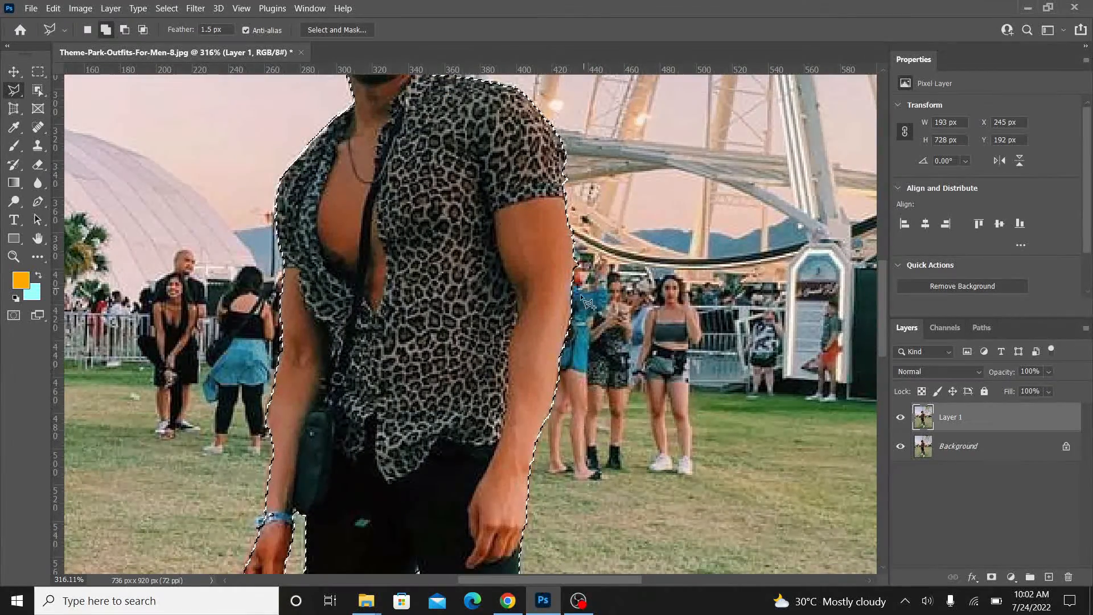
scroll(579, 294, down, 10)
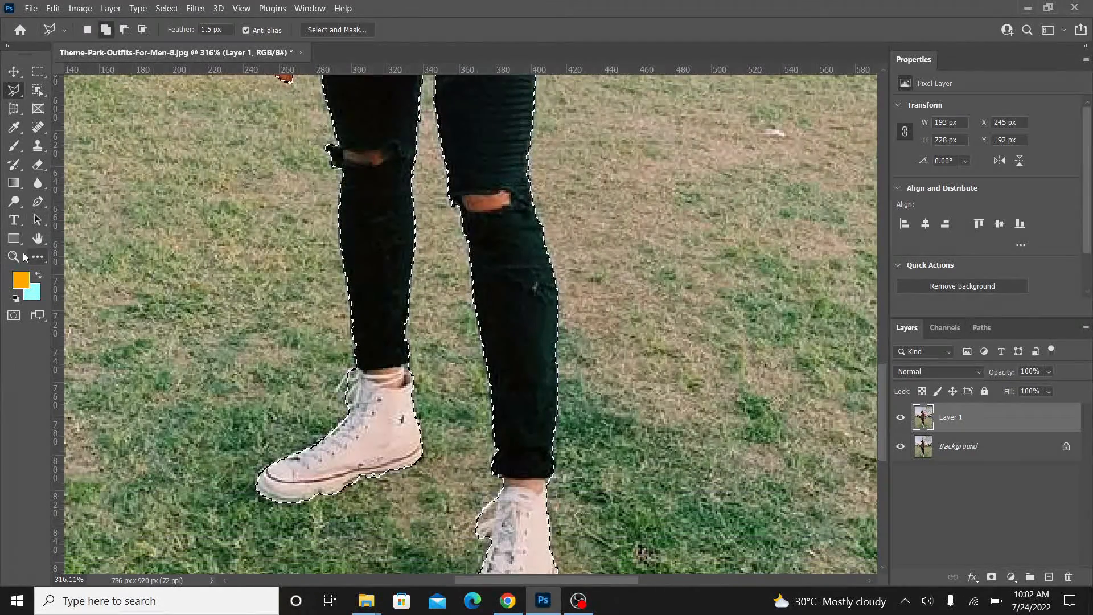
click(14, 256)
click(427, 30)
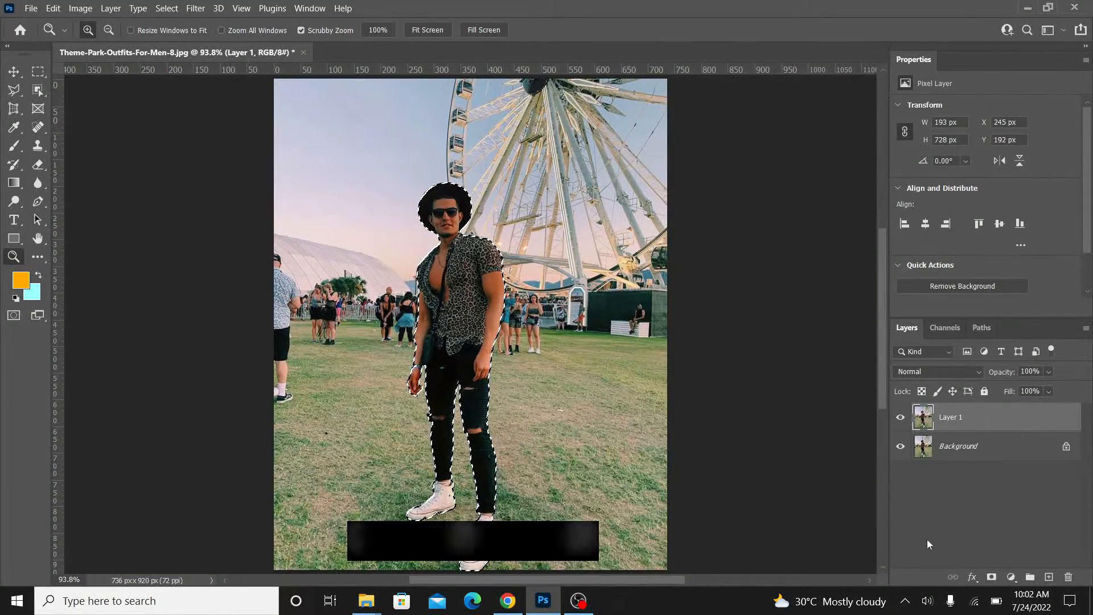
click(992, 577)
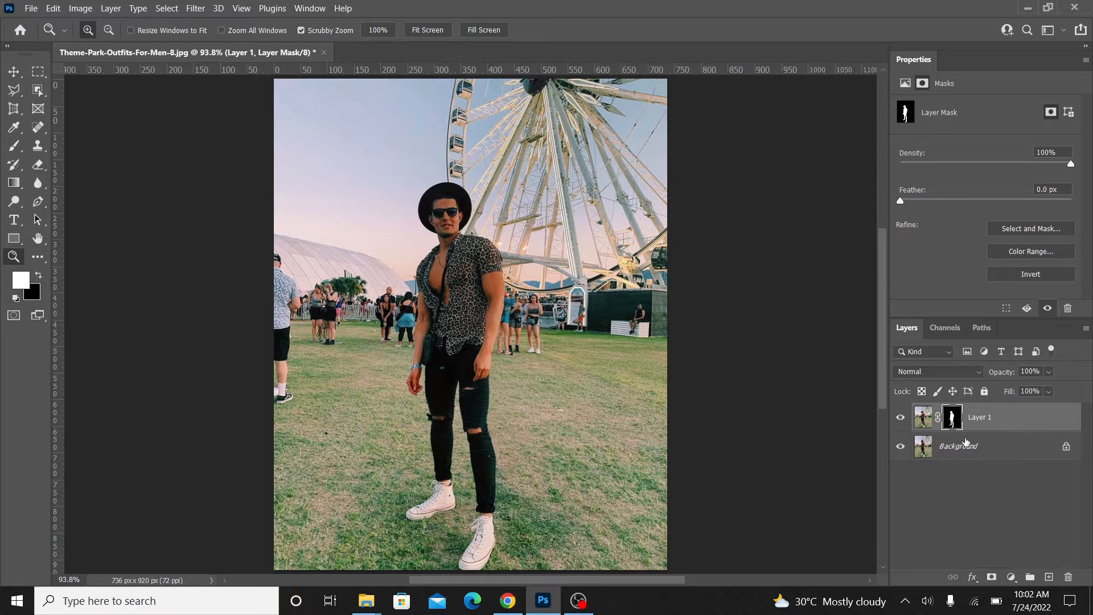
Duplicate the Background layer and load the man's outline from Layer 1's mask as a selection
click(968, 444)
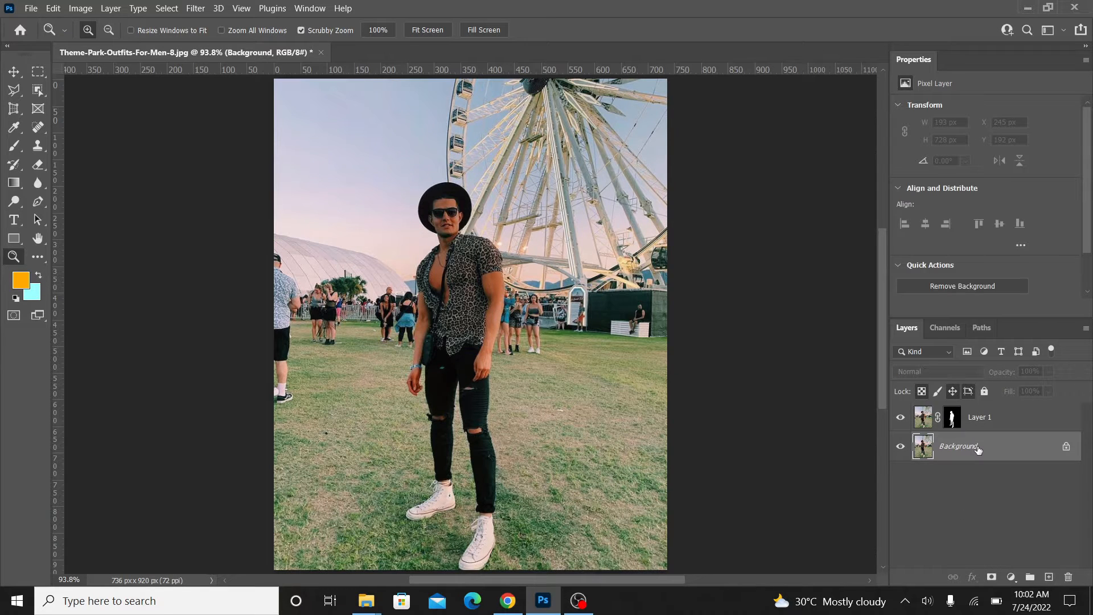
key(ctrl+j)
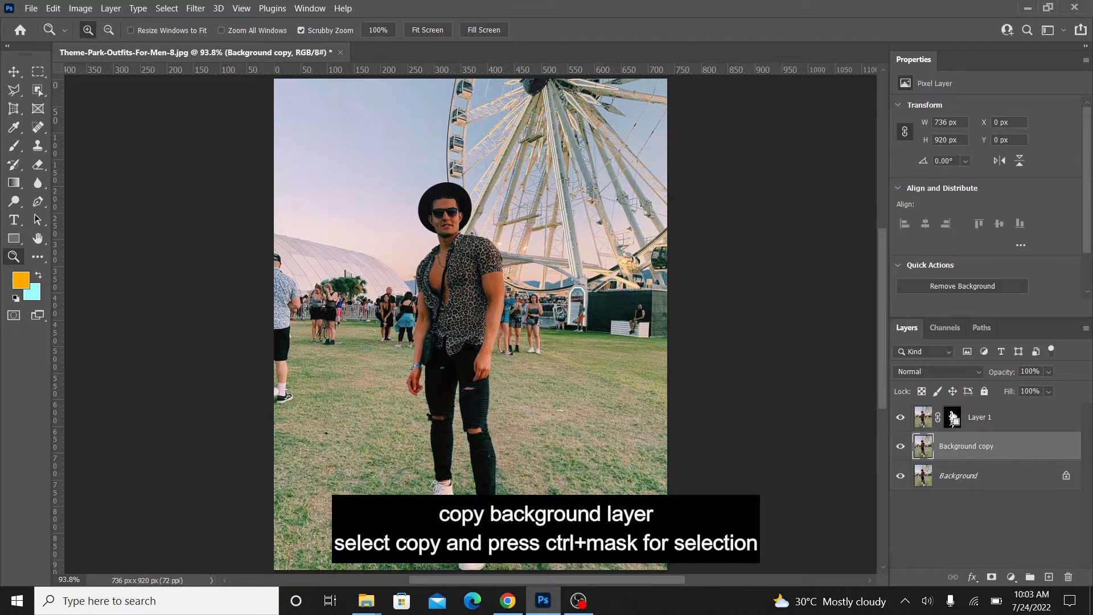
ctrl+click(954, 418)
Expand the selection around the man by 10 pixels
click(165, 9)
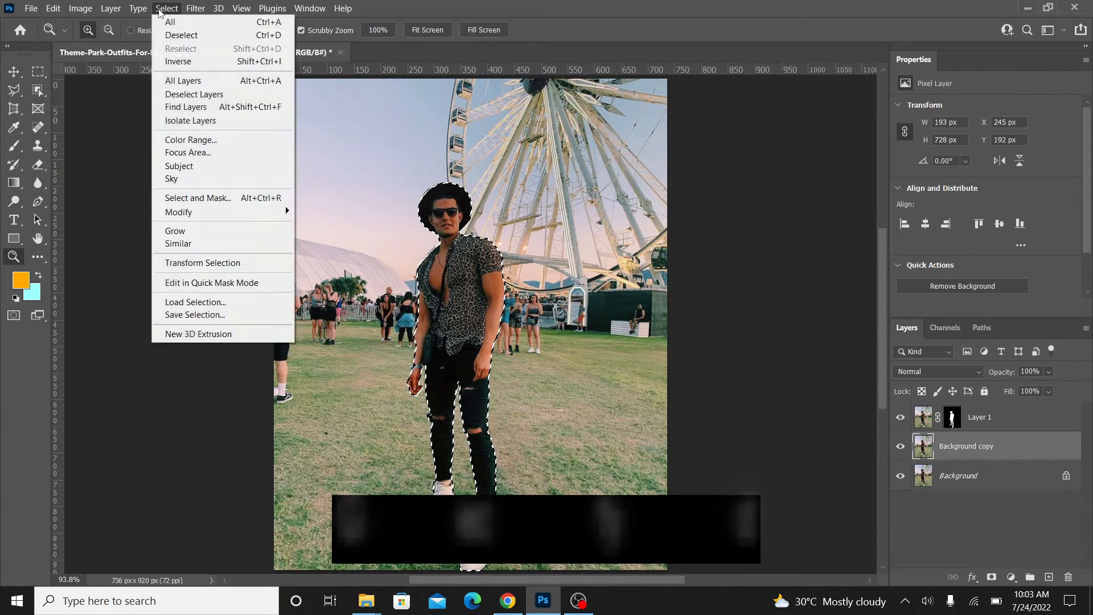
mouse_move(188, 212)
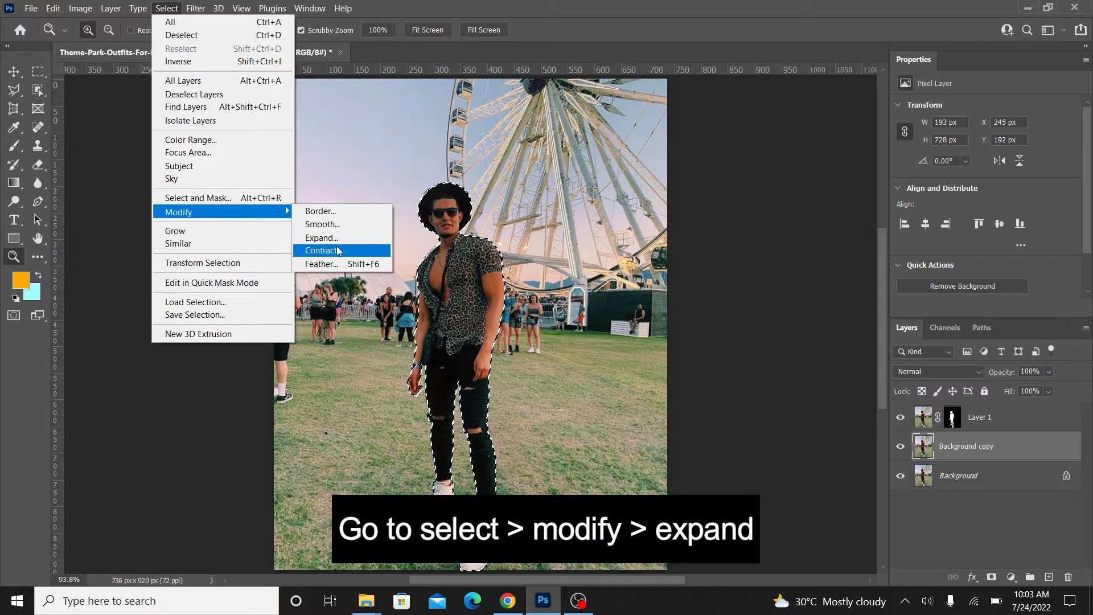
click(322, 238)
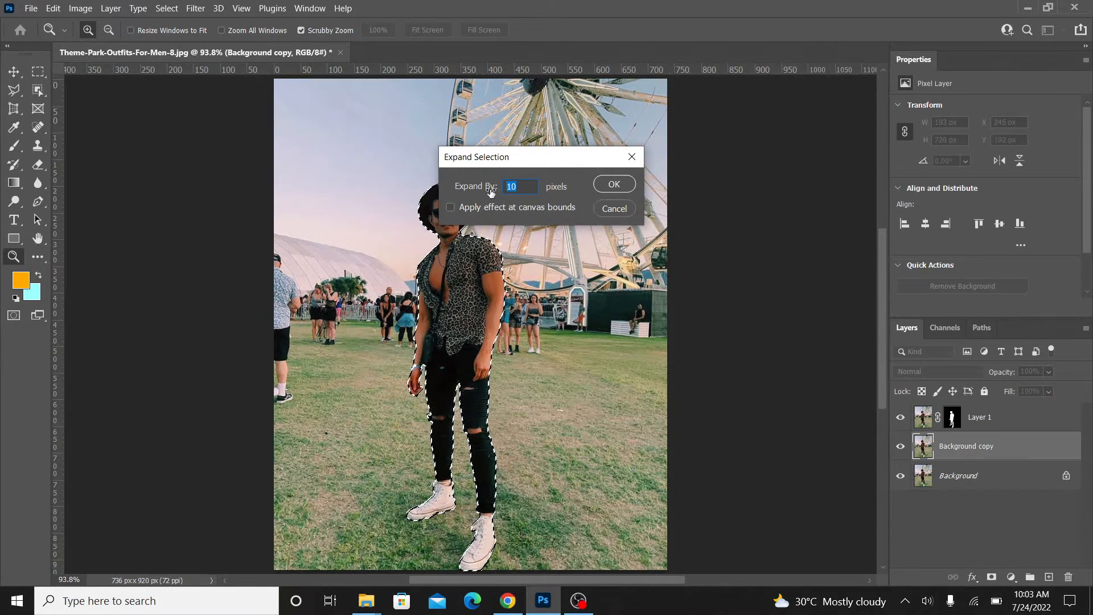
click(530, 190)
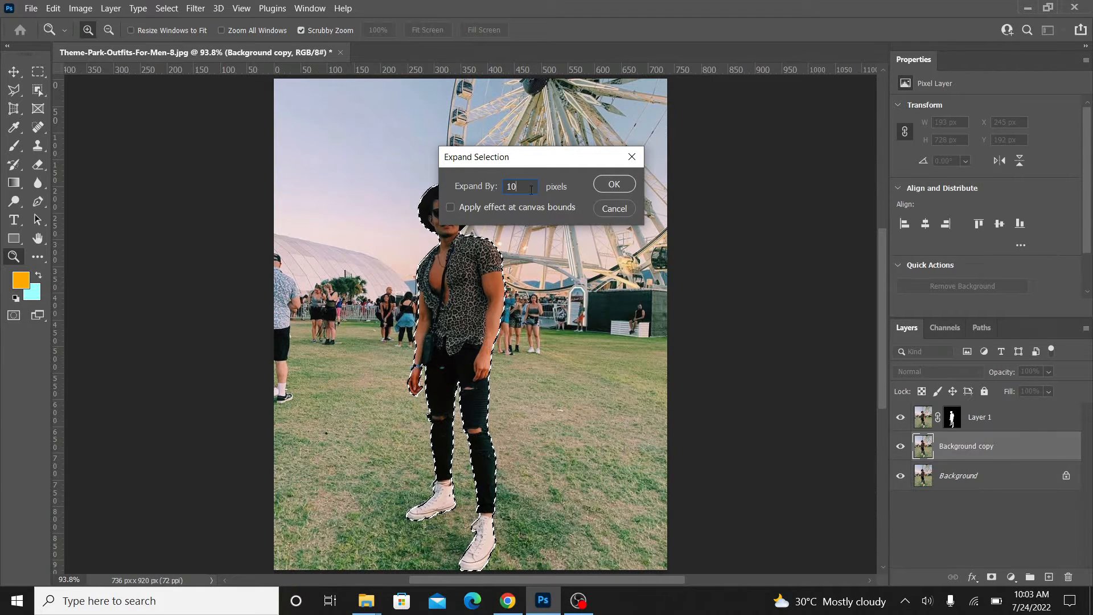
click(613, 185)
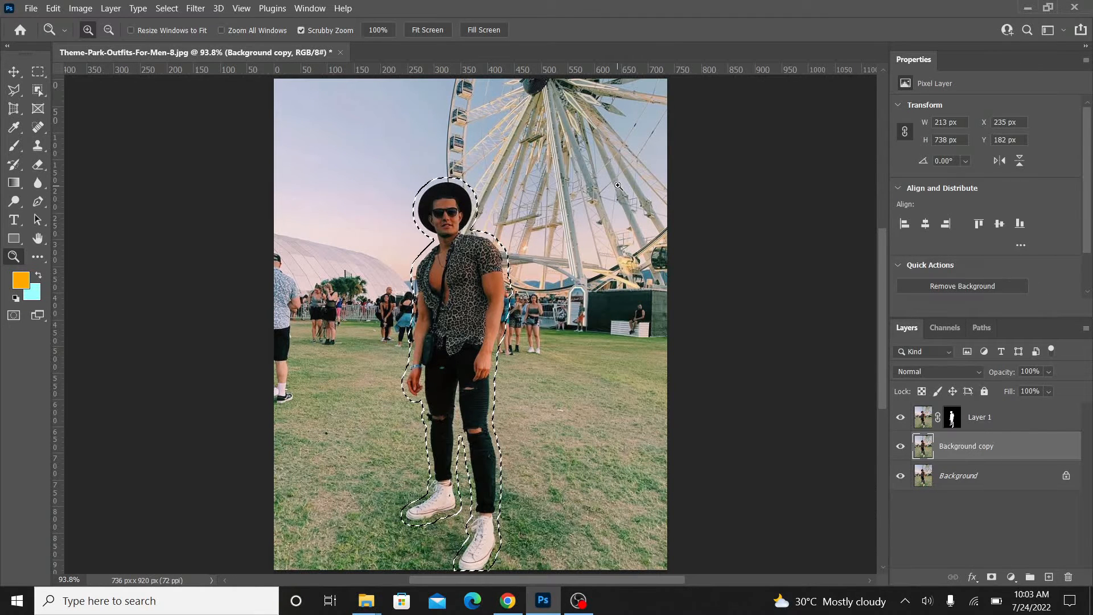
Fill the selected area on Background copy with Content-Aware, using Normal mode at 100% opacity, and clear the selection
click(51, 9)
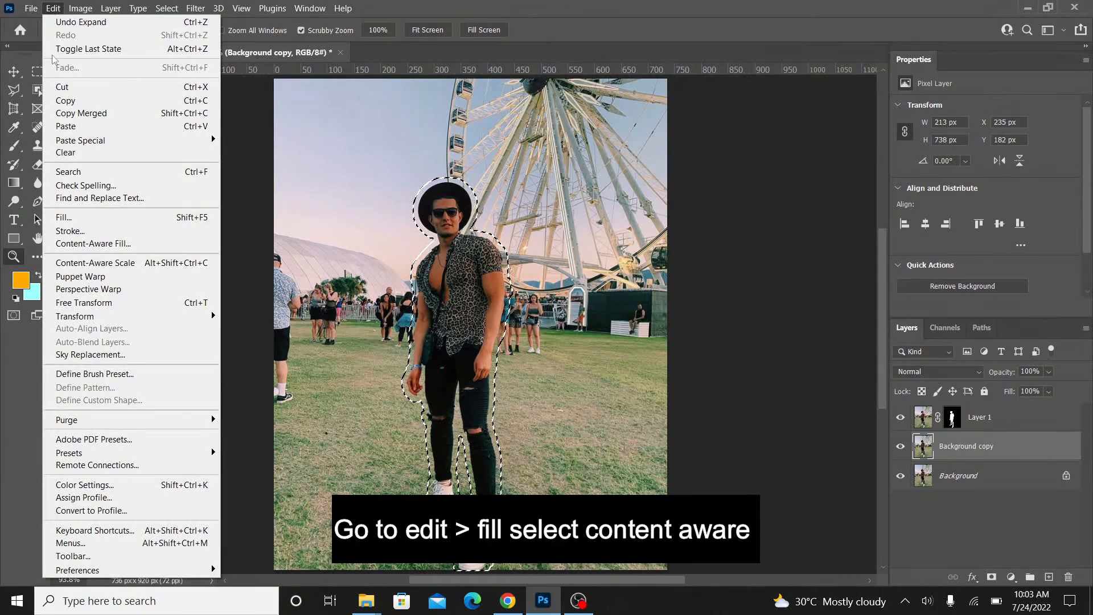
click(120, 221)
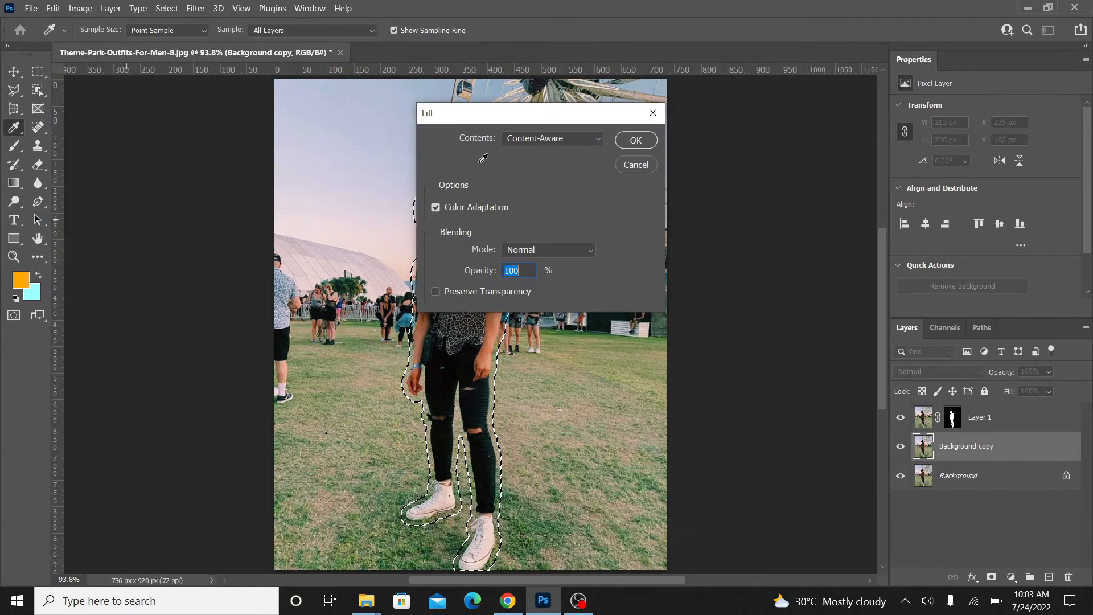
click(545, 139)
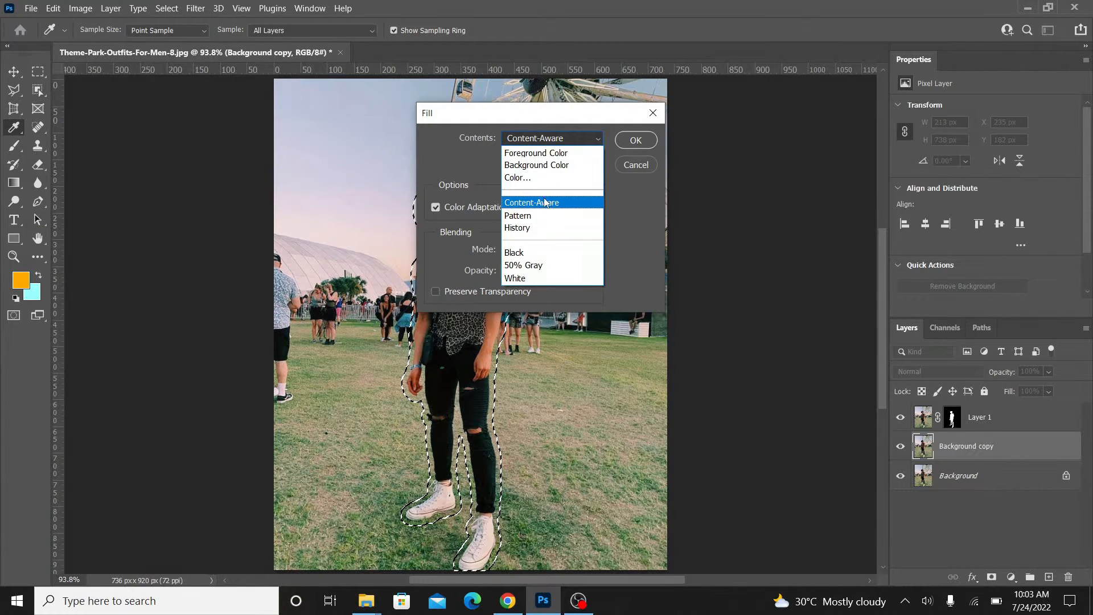
click(546, 202)
click(636, 143)
key(z)
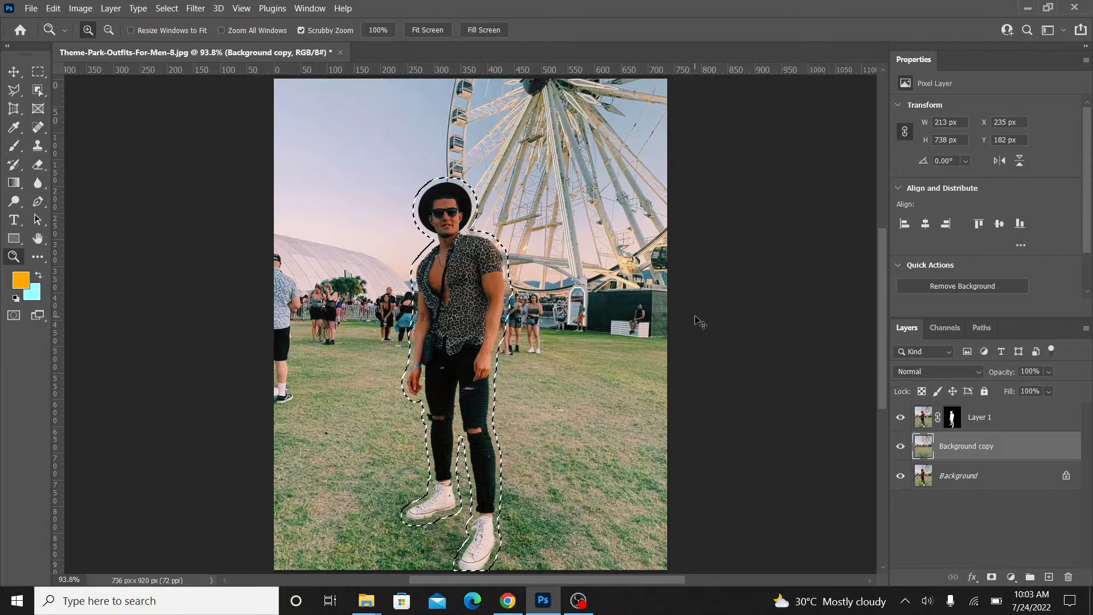
key(ctrl+d)
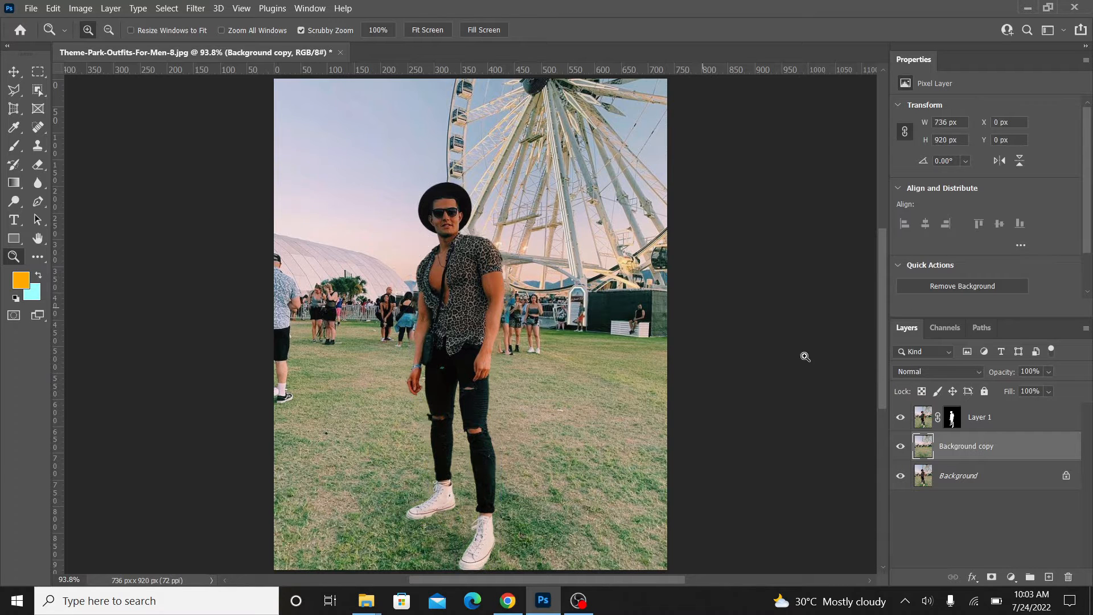
Hide Layer 1 to expose the filled Background copy
click(901, 417)
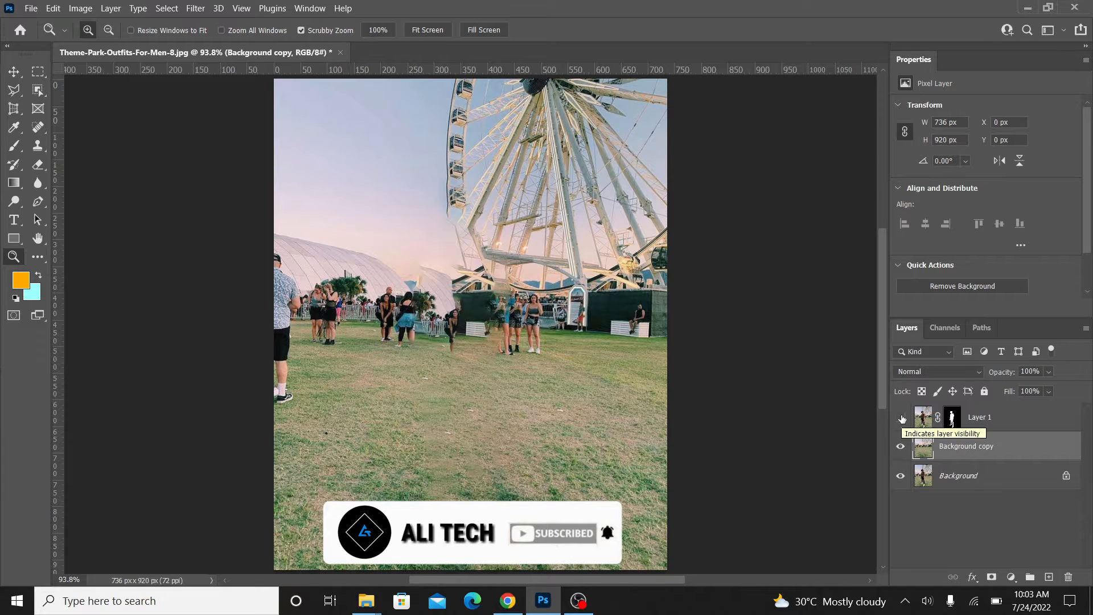
click(901, 418)
click(901, 418)
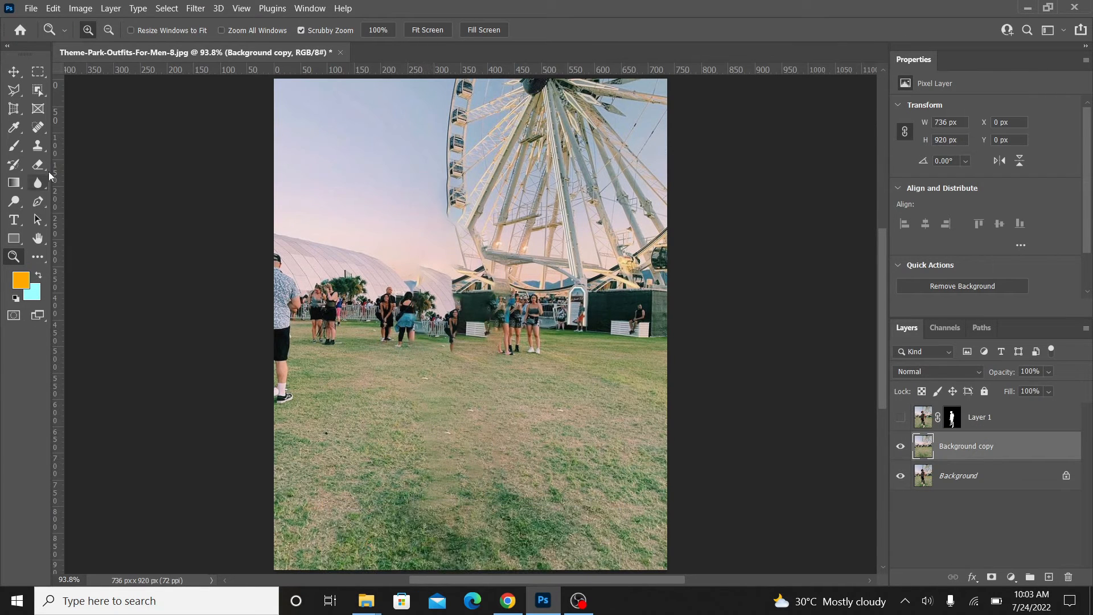
Set up the Healing Brush with a soft tip and a size of 50 px
click(38, 127)
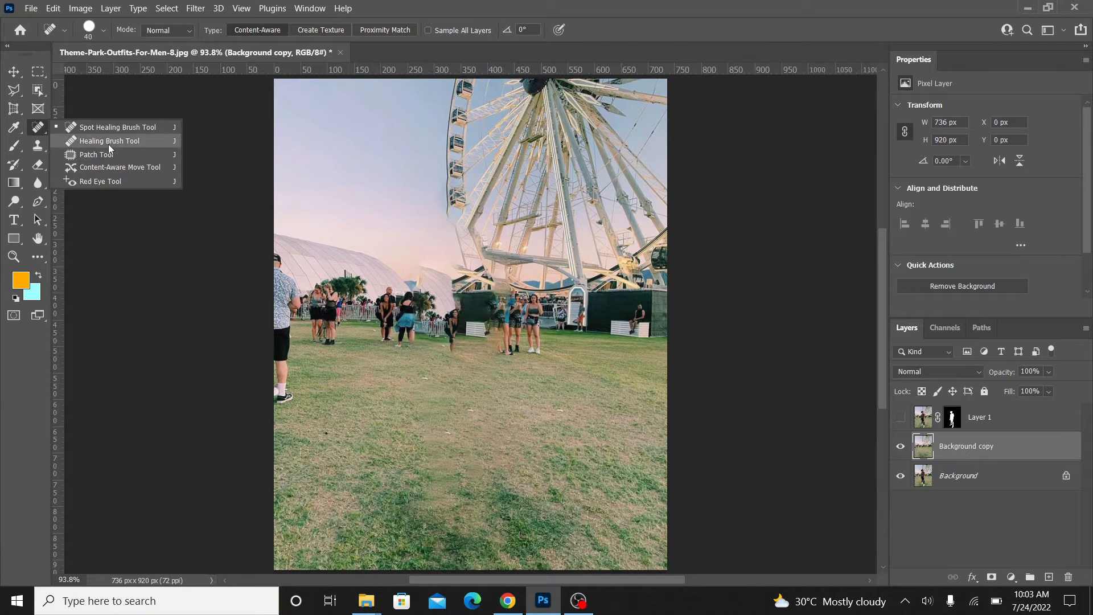
click(109, 141)
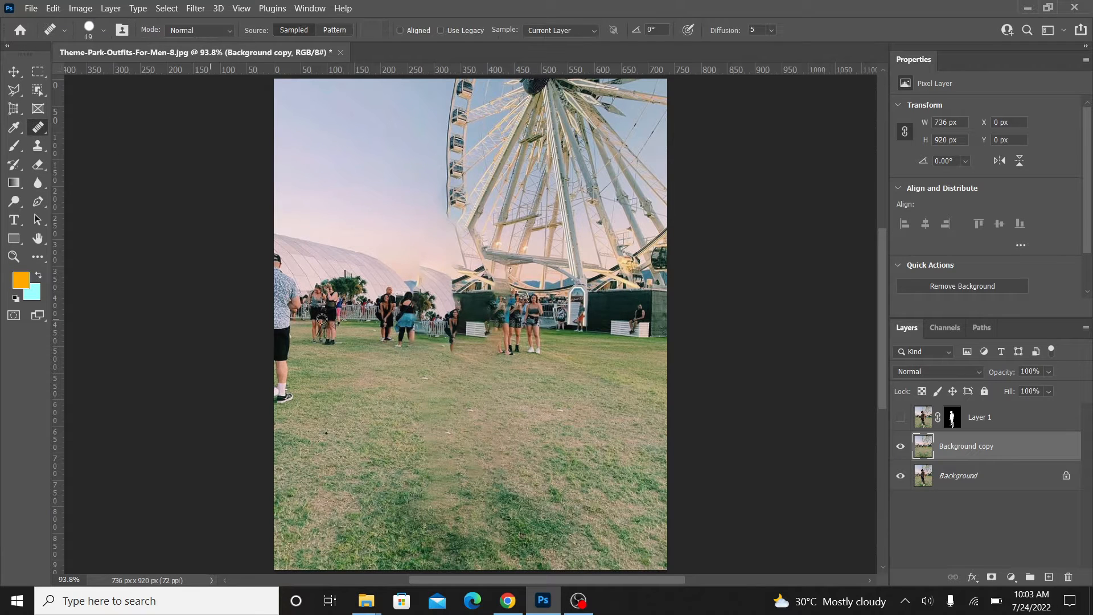
click(101, 31)
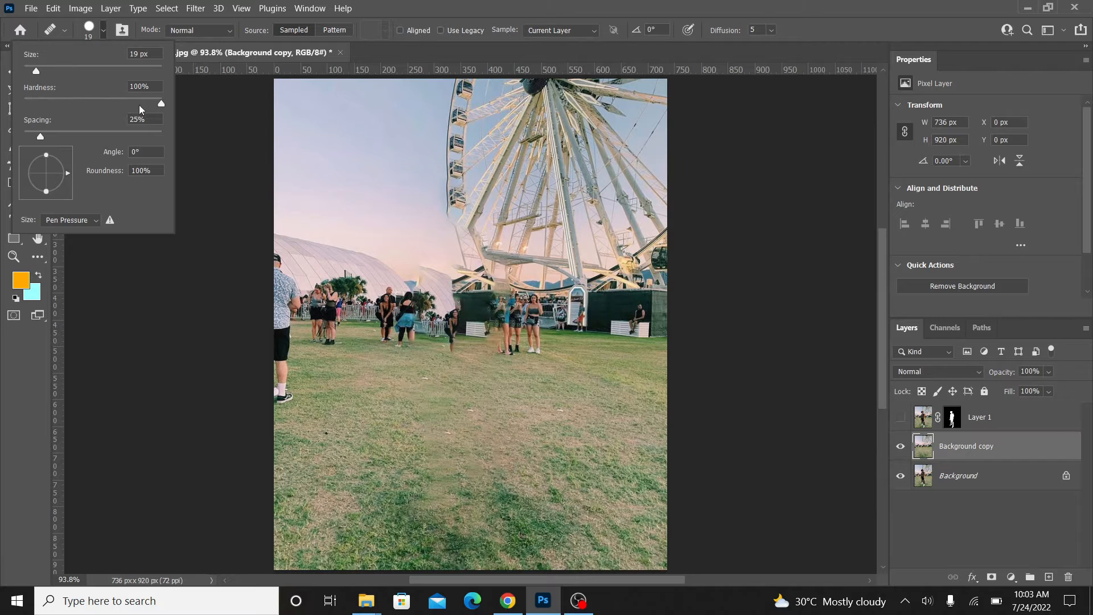
drag(31, 104, 58, 66)
Heal the blurry, patchy grass left by the fill on Background copy with nearby sampled grass, and show Layer 1 again
alt+click(400, 515)
mouse_move(427, 500)
mouse_down()
mouse_move(450, 499)
mouse_move(444, 464)
mouse_move(452, 476)
mouse_move(424, 424)
mouse_up()
alt+click(495, 463)
drag(479, 462, 471, 479)
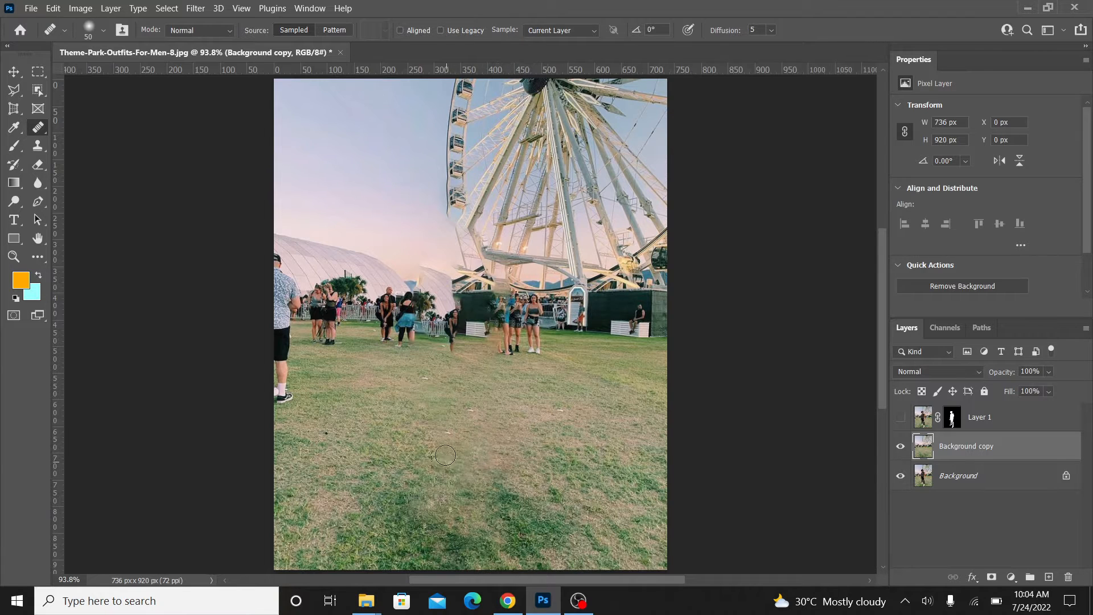
drag(445, 455, 470, 466)
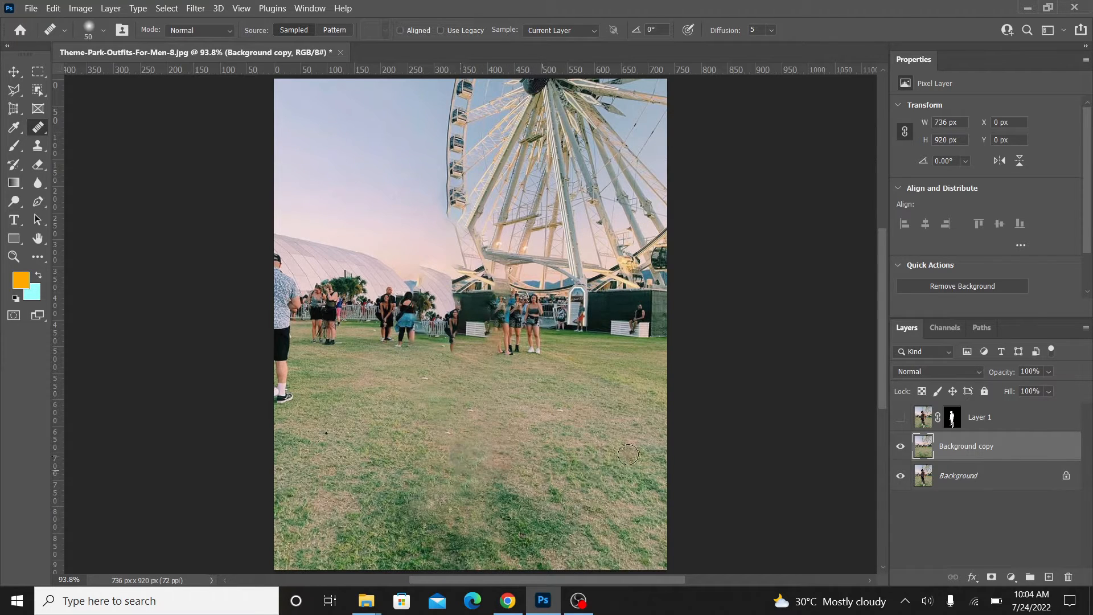
click(902, 419)
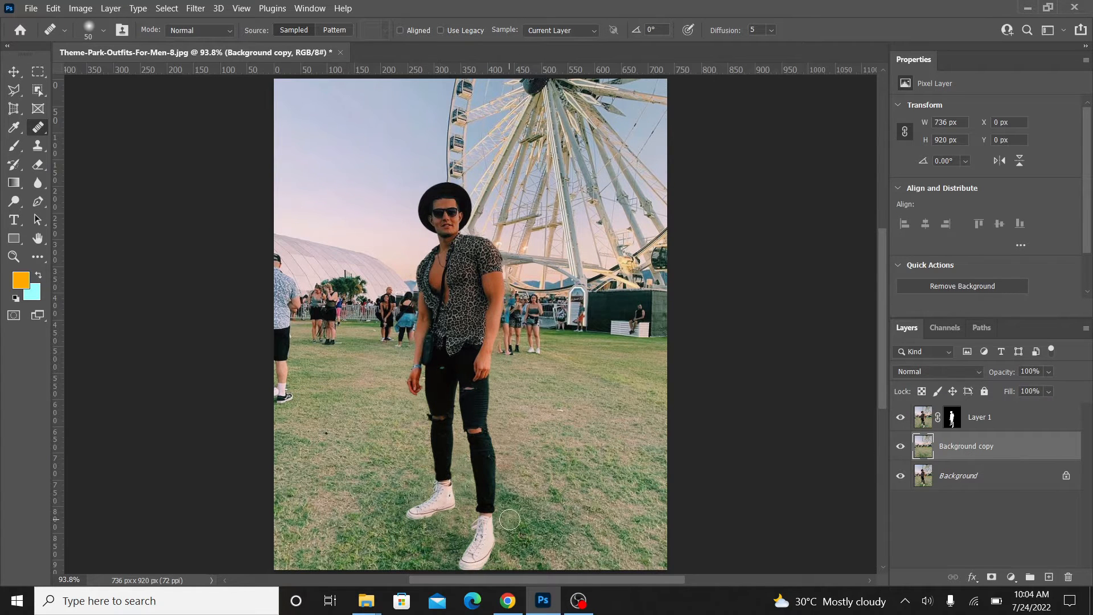
Set up the Blur tool for Background copy with a soft 259 px brush and 70% strength
click(14, 76)
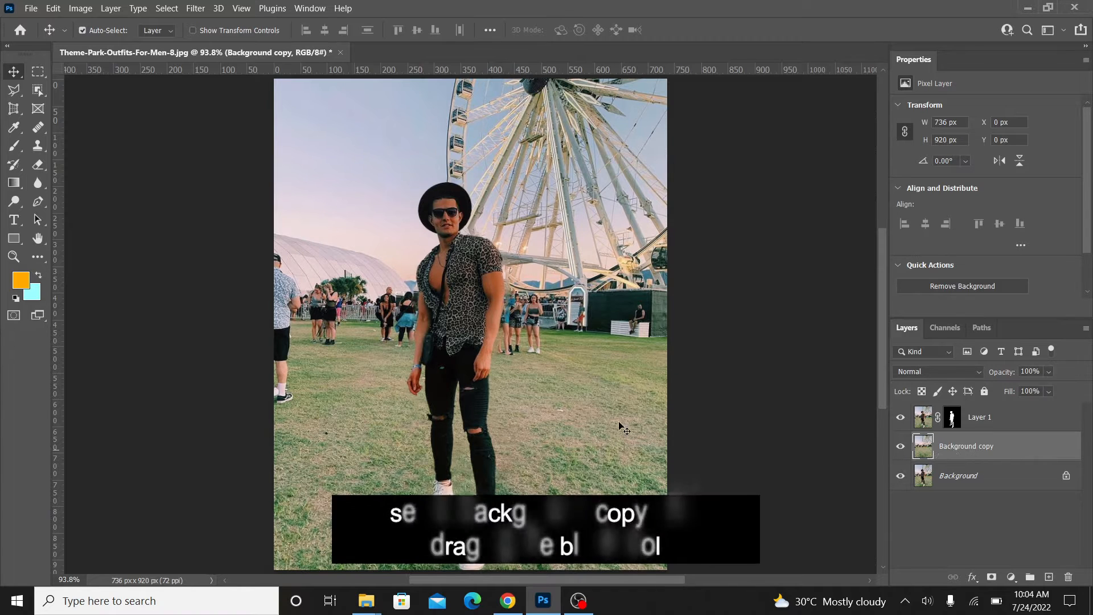
right_click(46, 186)
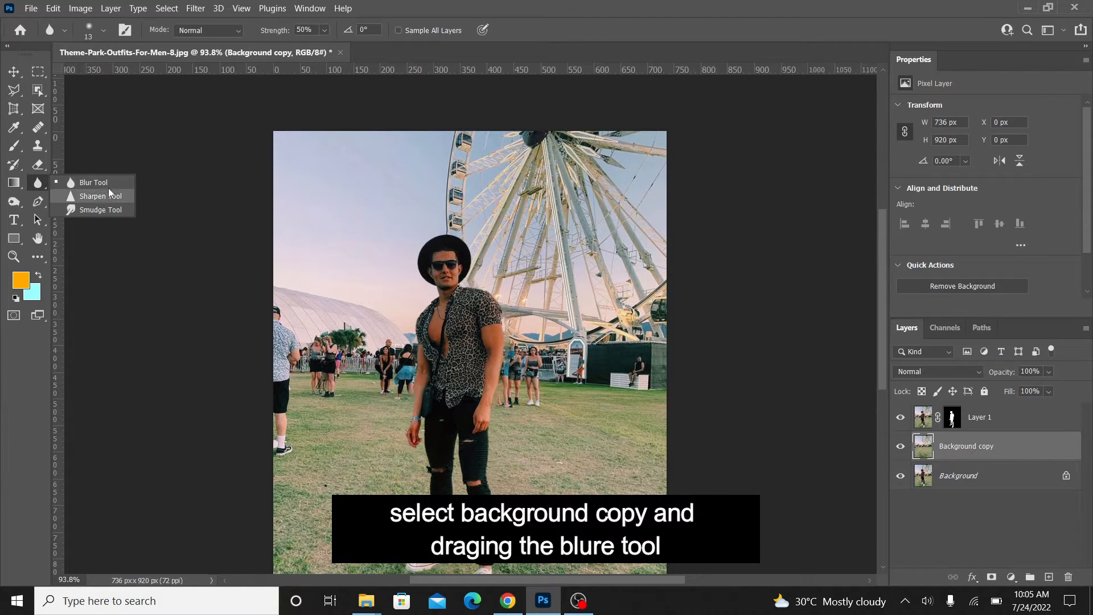
click(93, 181)
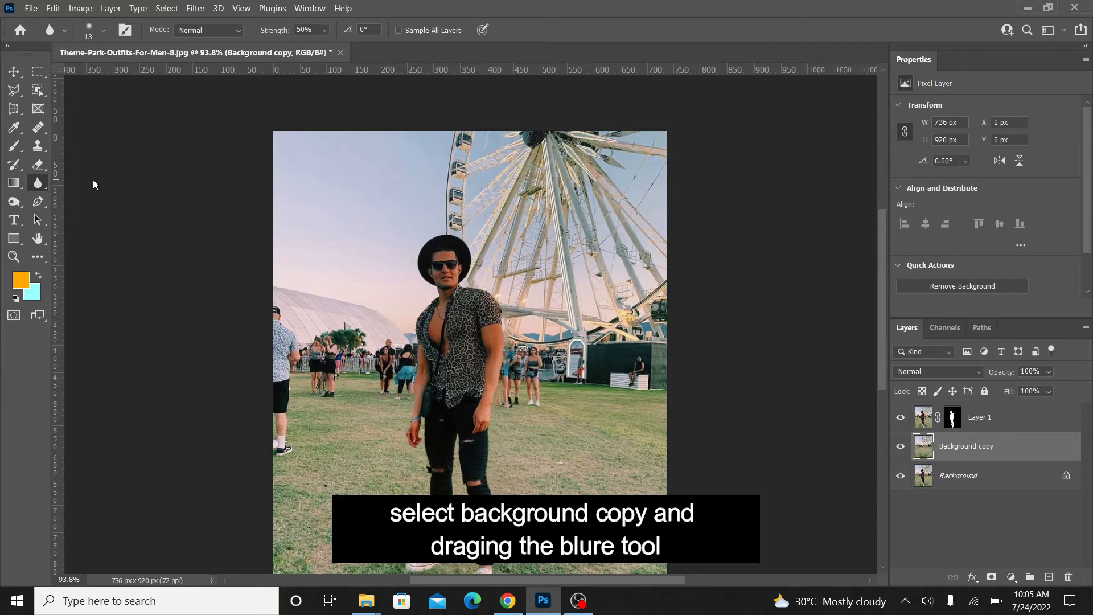
click(103, 31)
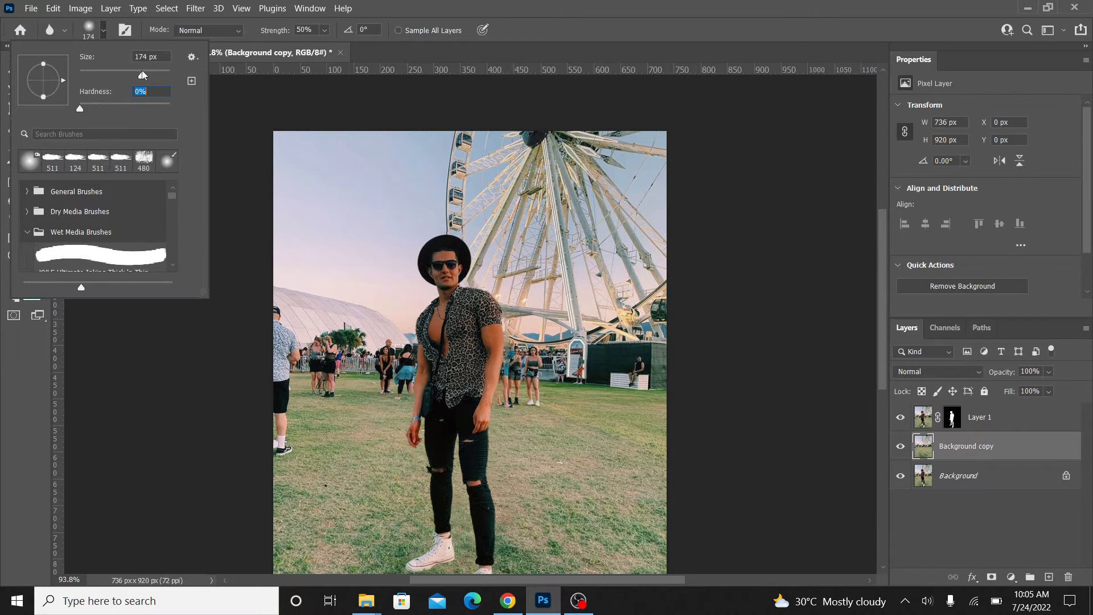
click(303, 30)
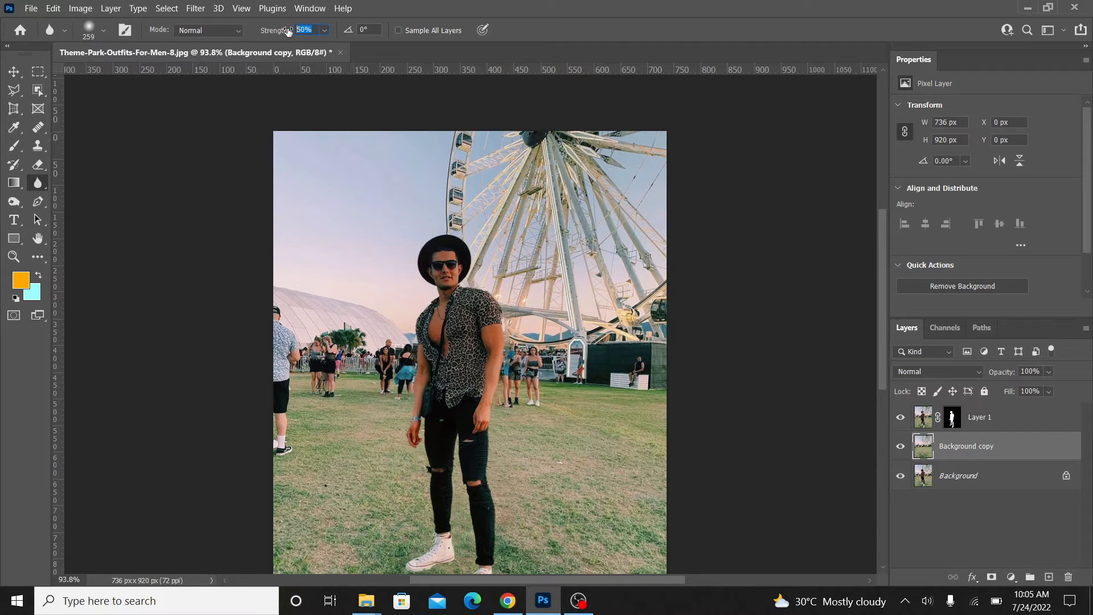
text(7)
Blur the Ferris wheel, tent, crowd and grass around the man on Background copy, using 30% strength for the lower grass
mouse_move(558, 177)
mouse_down()
mouse_move(617, 164)
mouse_move(526, 164)
mouse_move(654, 159)
mouse_move(309, 159)
mouse_move(252, 177)
mouse_move(285, 216)
mouse_move(522, 215)
mouse_move(636, 252)
mouse_move(580, 336)
mouse_move(643, 347)
mouse_move(317, 357)
mouse_move(463, 323)
mouse_move(300, 306)
mouse_move(299, 226)
mouse_move(337, 177)
mouse_move(384, 150)
mouse_move(297, 363)
mouse_move(278, 331)
mouse_move(263, 346)
mouse_move(354, 400)
mouse_move(714, 429)
mouse_move(559, 370)
mouse_move(544, 276)
mouse_move(528, 248)
mouse_move(470, 360)
mouse_move(300, 344)
mouse_move(571, 94)
mouse_move(712, 269)
mouse_move(398, 327)
mouse_move(369, 252)
mouse_move(294, 327)
mouse_move(414, 408)
mouse_up()
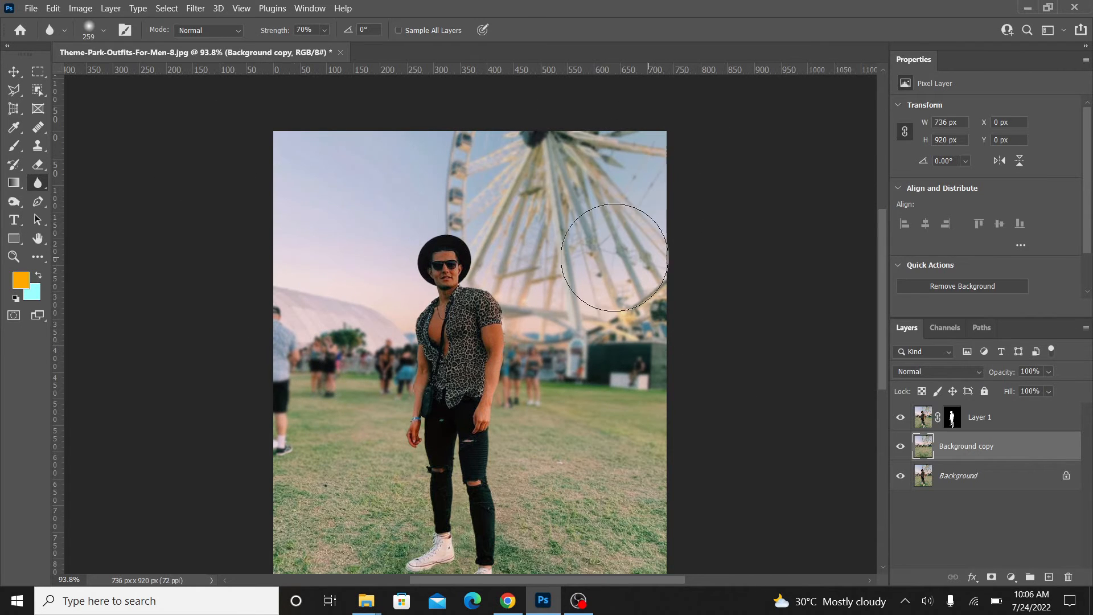
drag(479, 369, 479, 235)
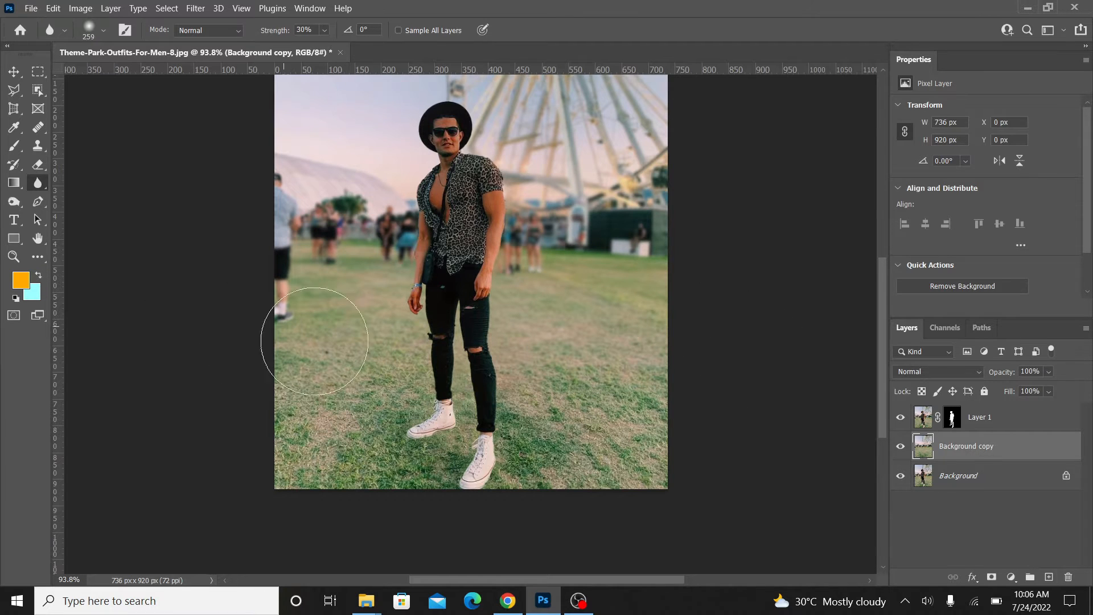
double_click(37, 239)
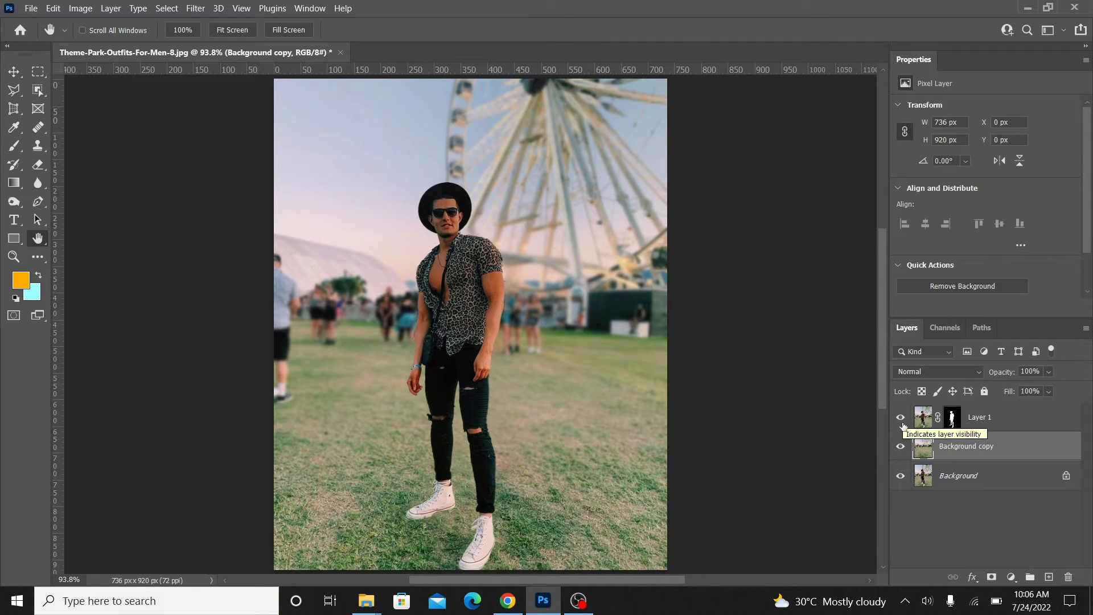
Compare the blurred composite with the original photo by isolating the Background layer and restoring the others
alt+click(901, 477)
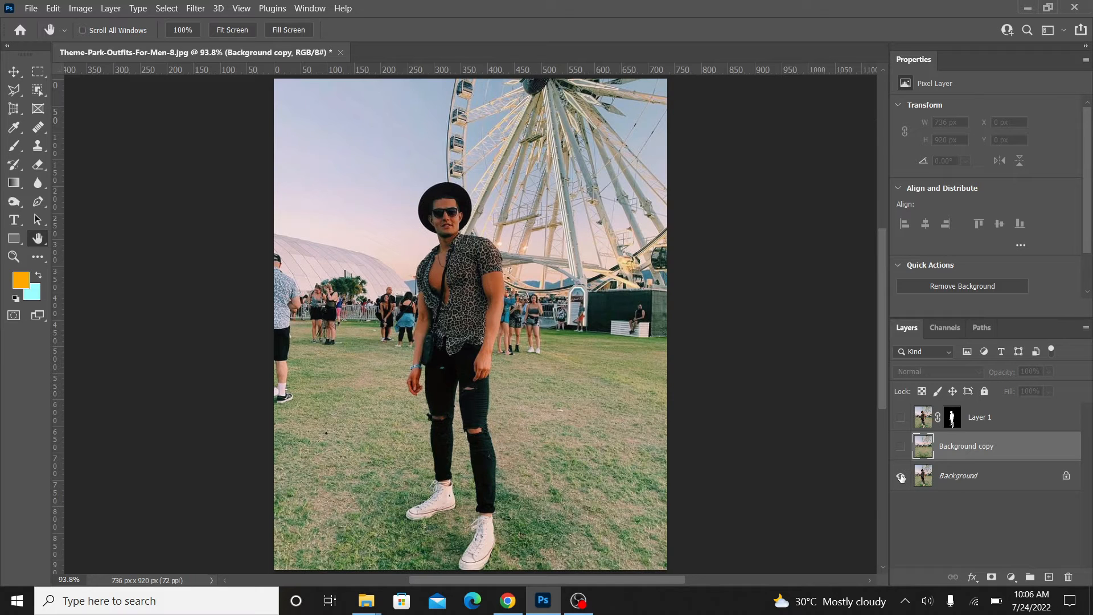
alt+click(900, 477)
alt+click(901, 477)
alt+click(901, 477)
Add a Levels adjustment layer above Layer 1 and brighten the midtones to 1.19
click(1005, 421)
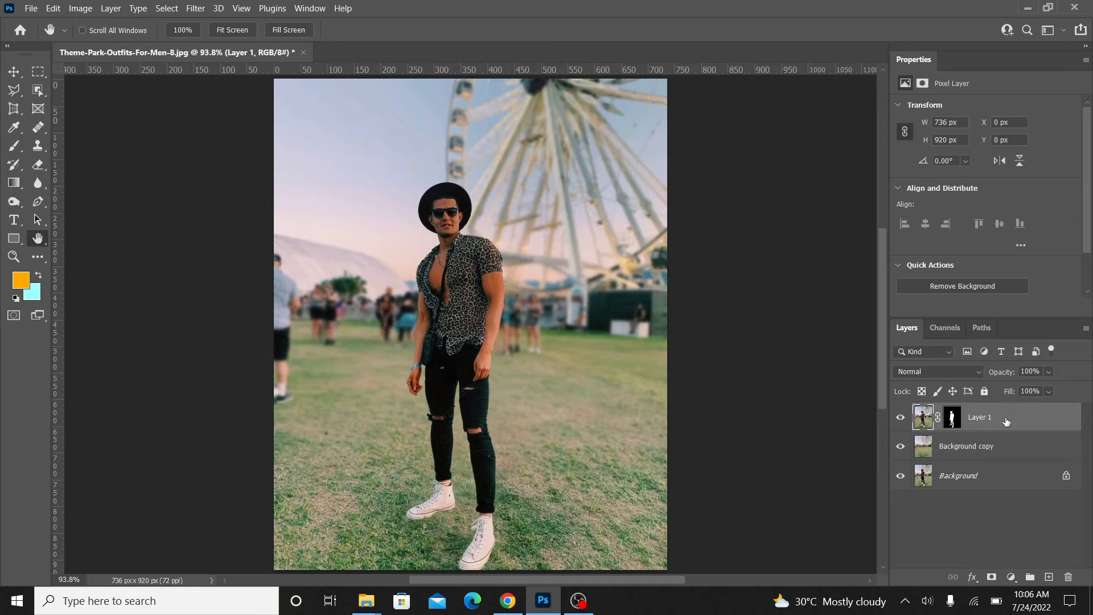
click(1011, 577)
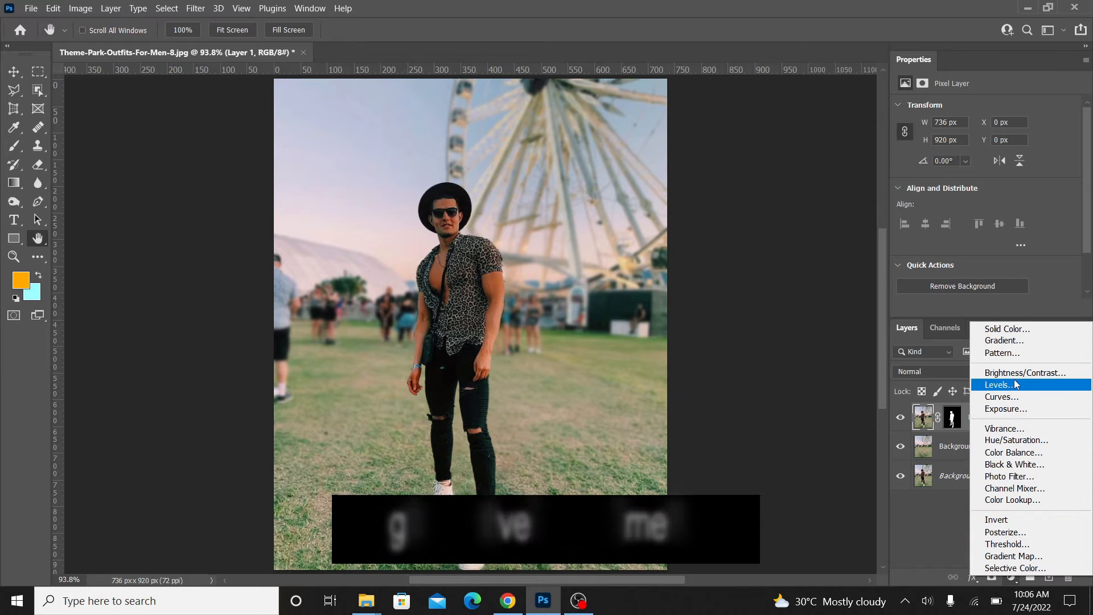
click(987, 383)
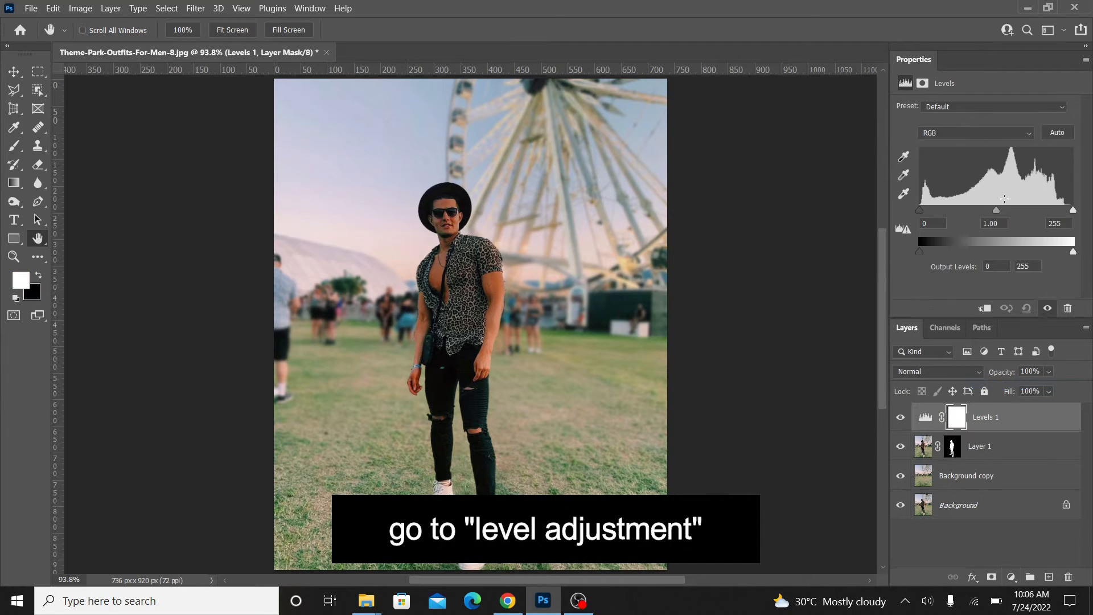
drag(997, 212, 988, 214)
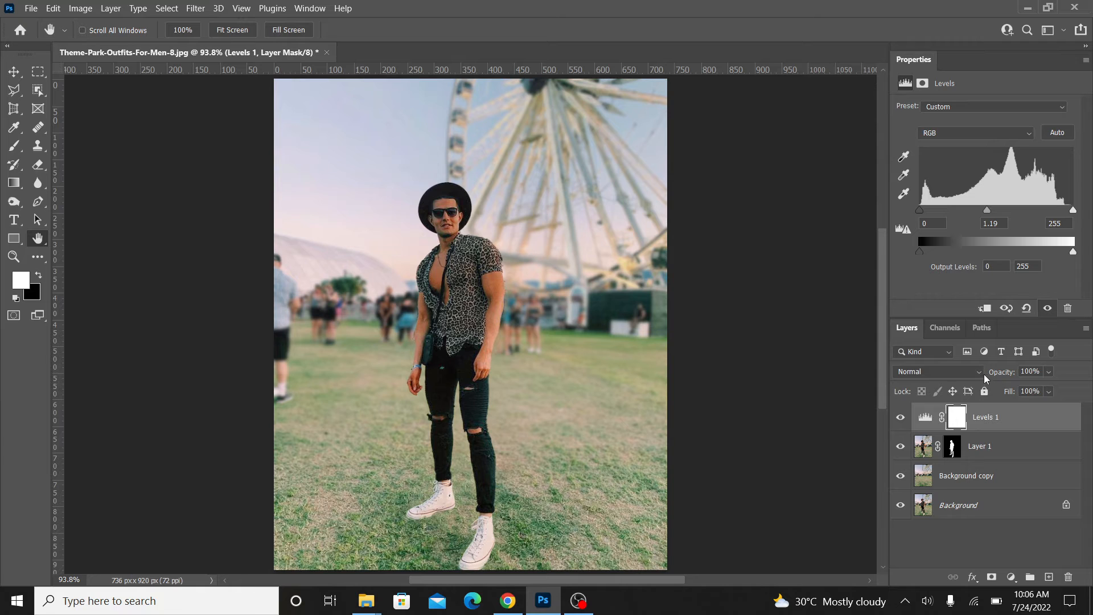
Add a Vibrance adjustment layer above Levels 1 and set Vibrance to +55
click(1011, 576)
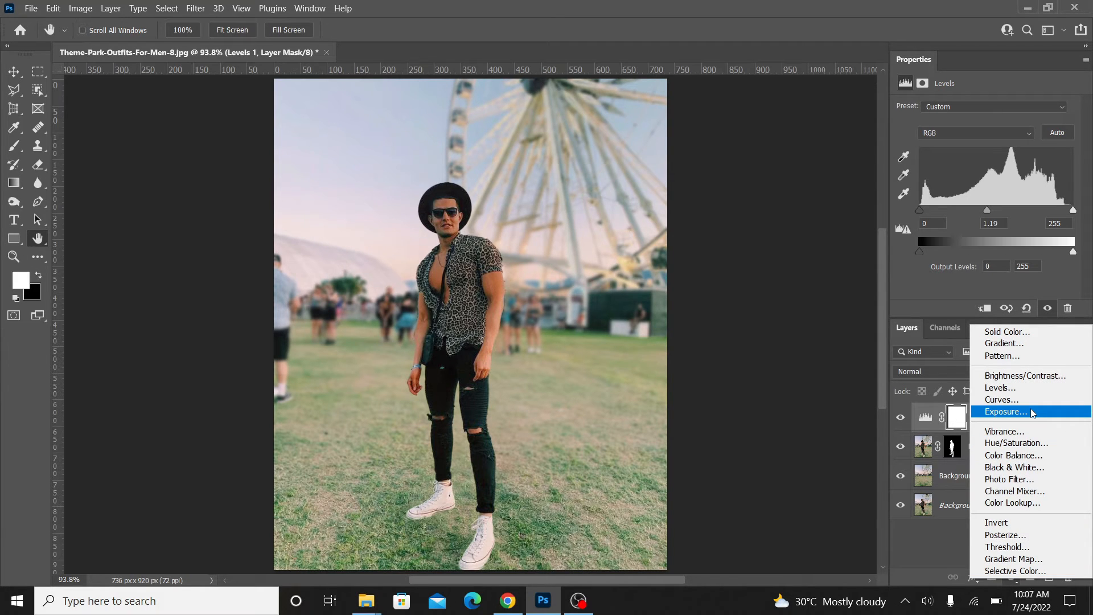
click(1024, 432)
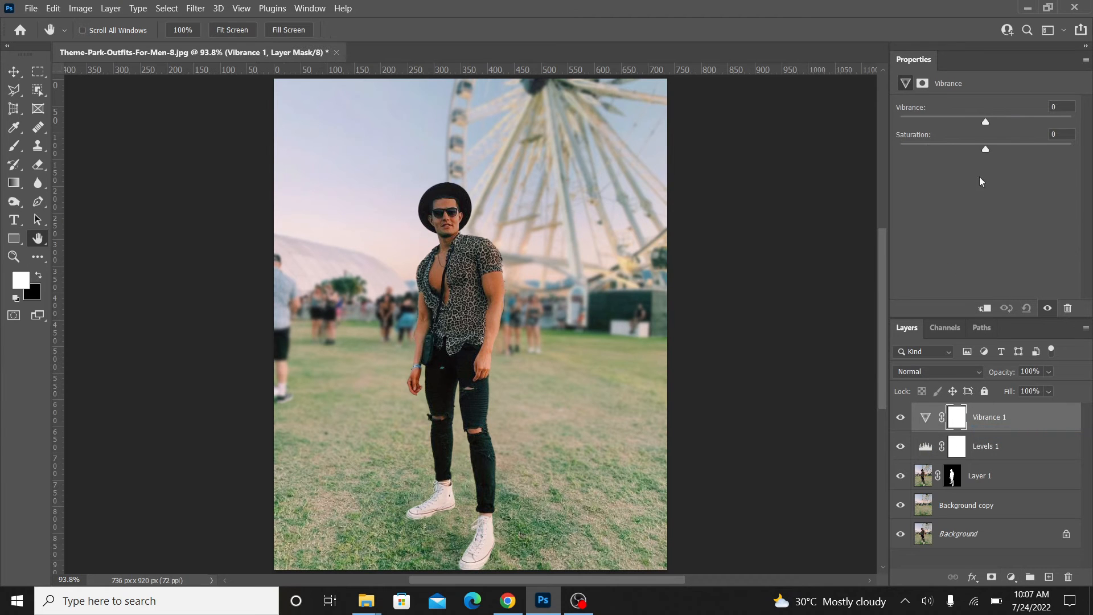
drag(987, 124, 1033, 122)
Compare the photo with and without the Levels and Vibrance adjustments by toggling their visibility
drag(900, 419, 900, 450)
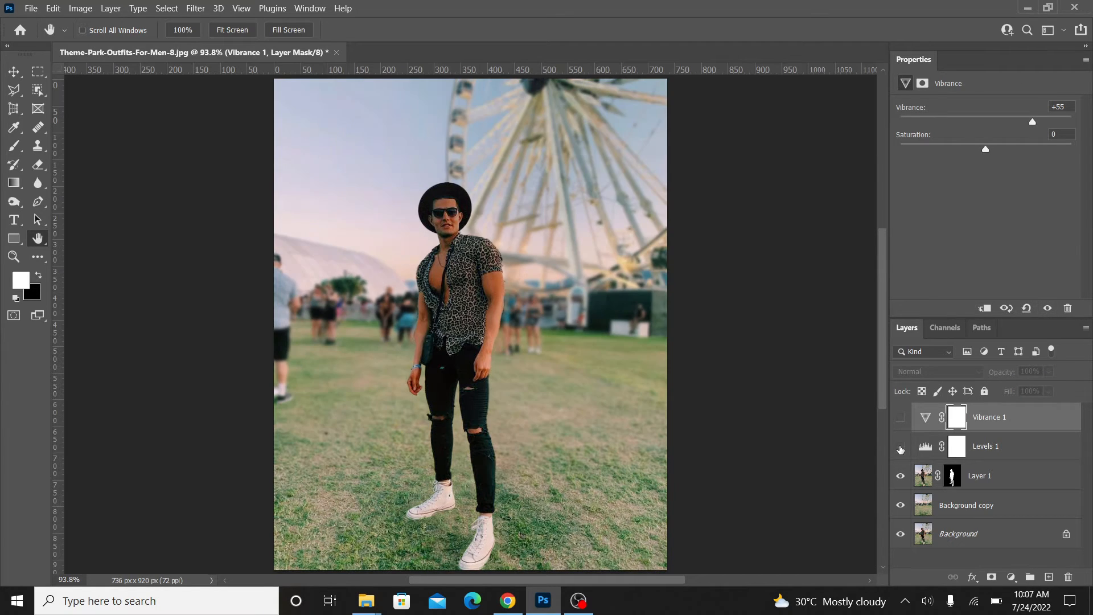
click(900, 449)
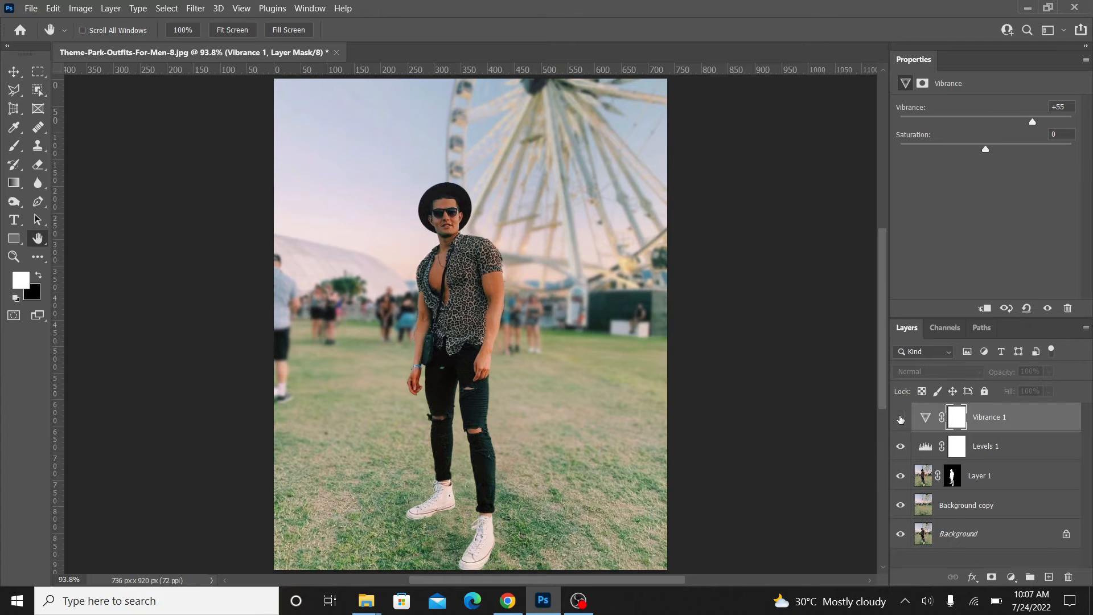
click(900, 419)
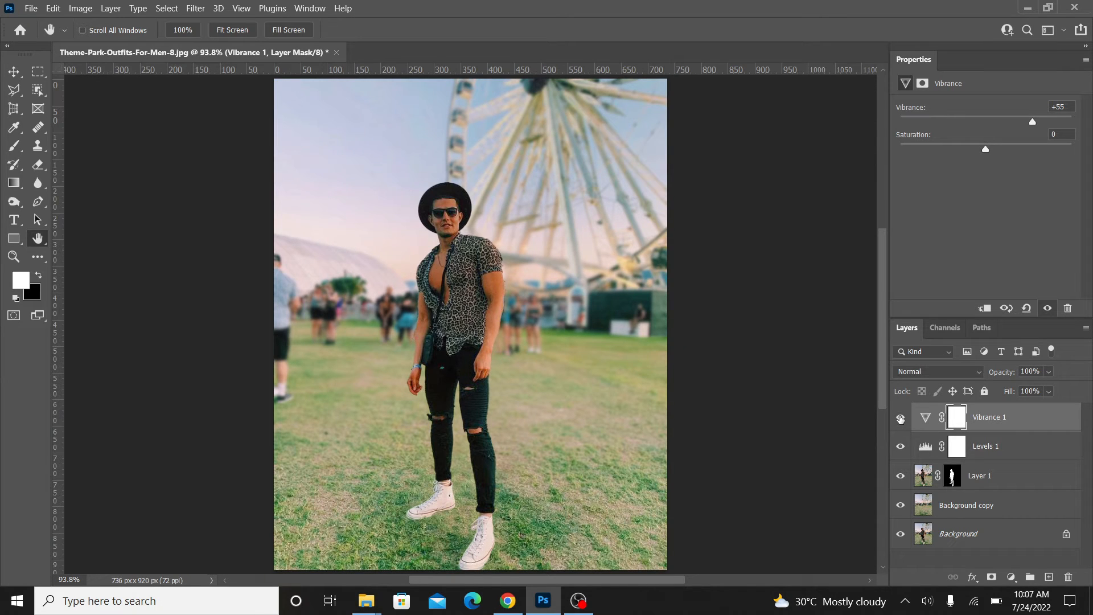
Target Layer 1's mask and set up a 12 px Soft Round brush for retouching the edge of the man's cutout
click(14, 73)
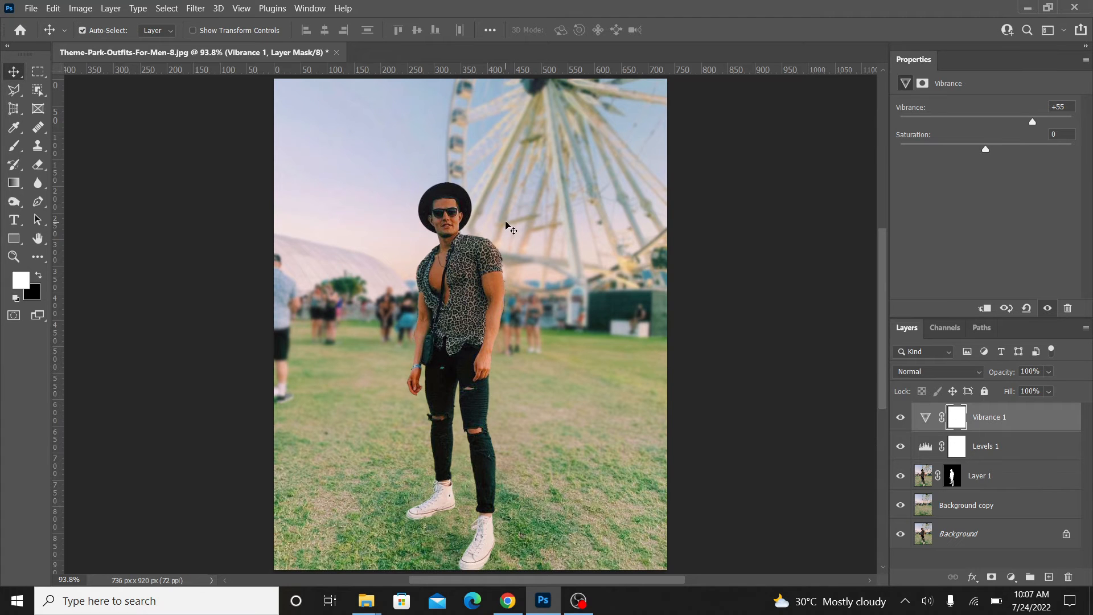
scroll(506, 223, up, 2)
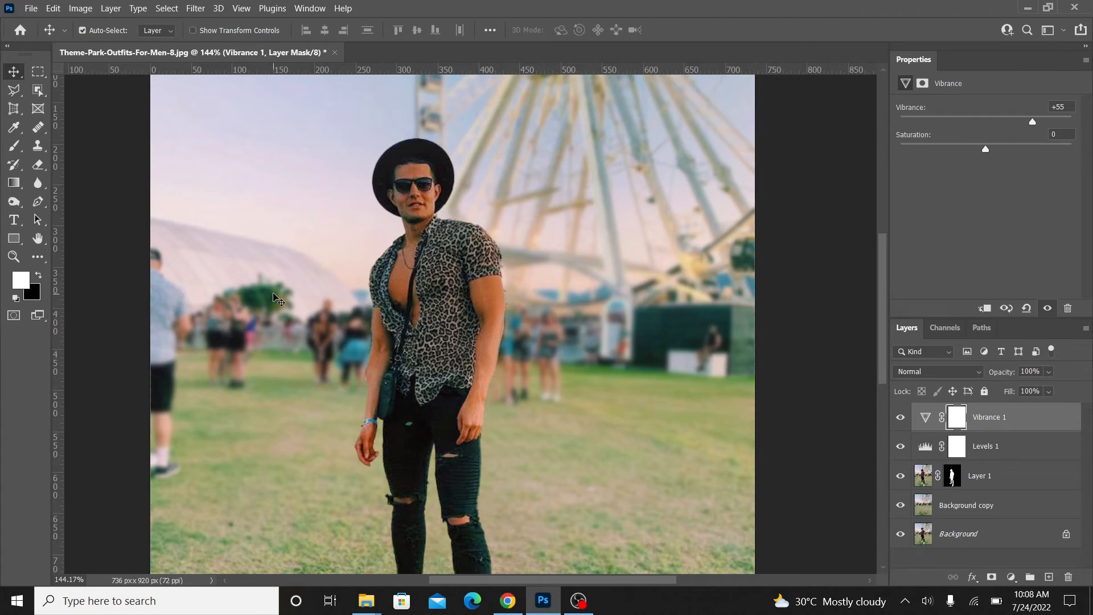
click(14, 258)
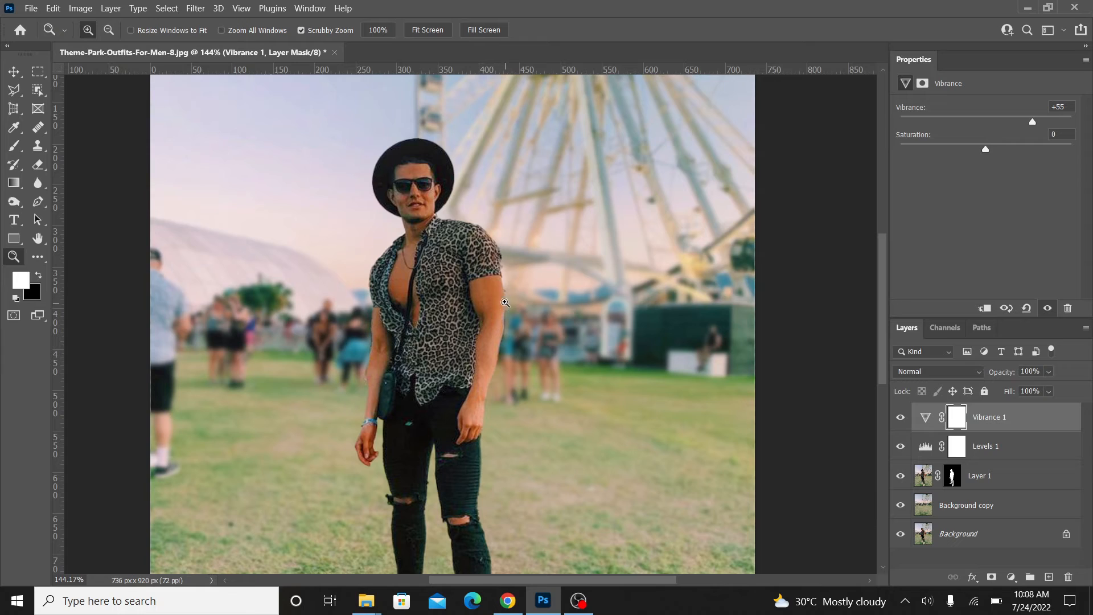
drag(502, 294, 549, 306)
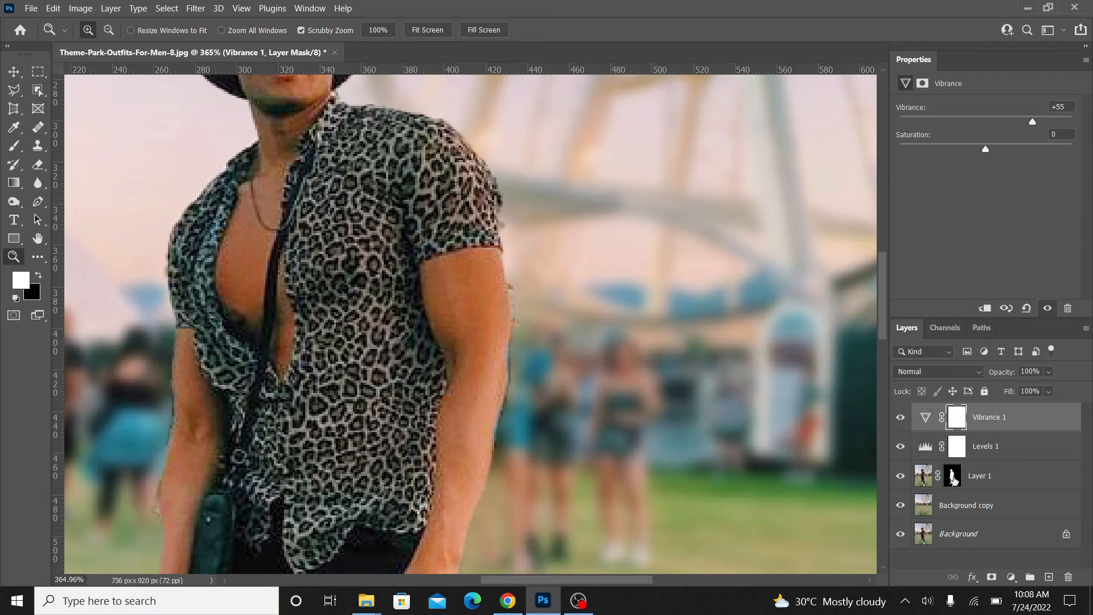
click(954, 479)
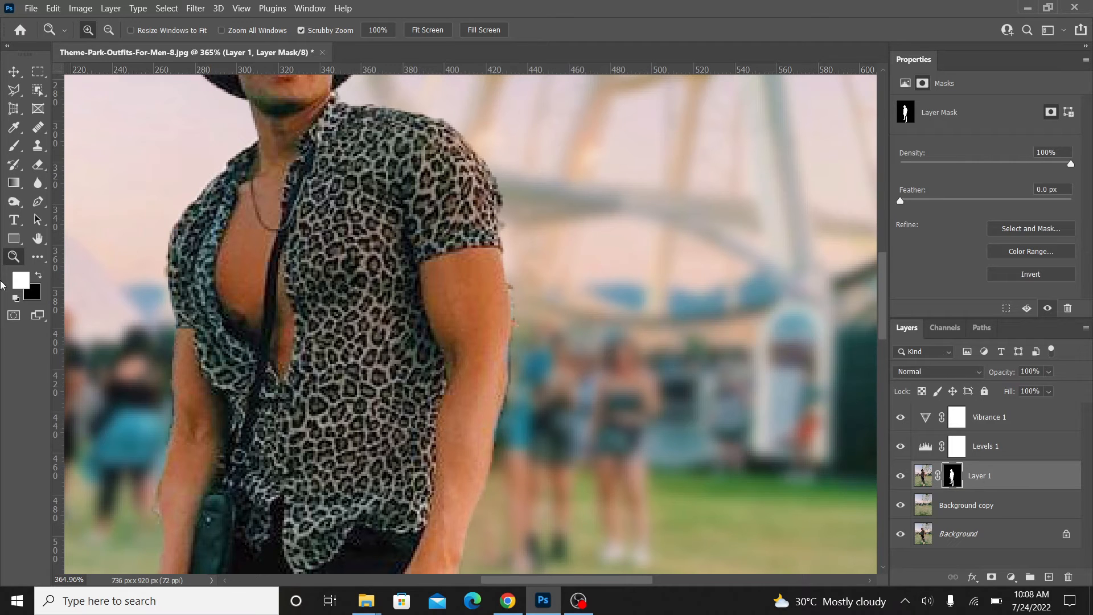
click(13, 147)
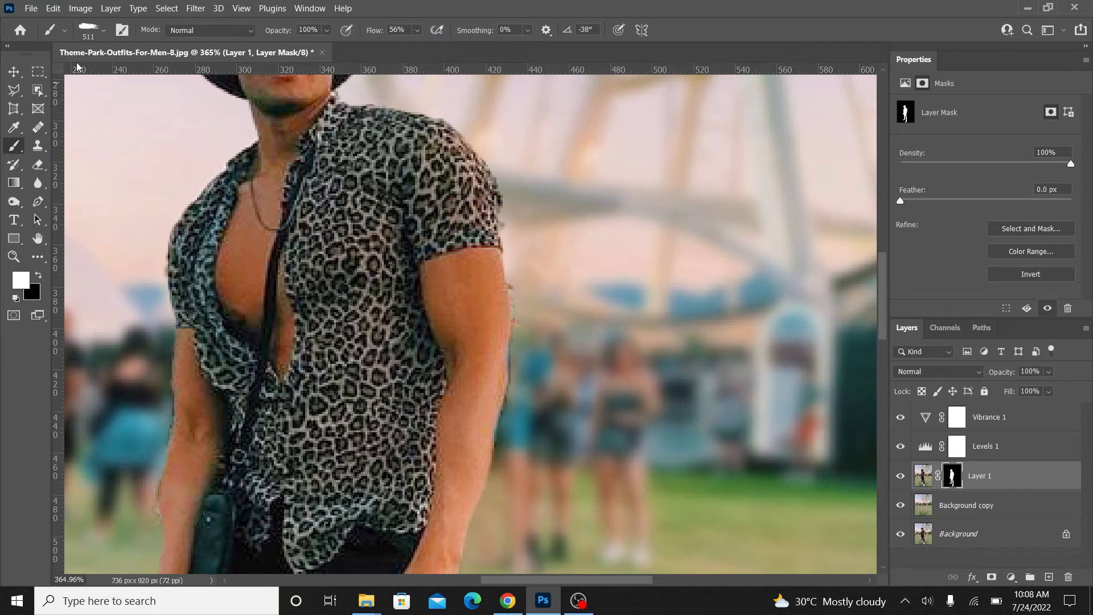
click(104, 32)
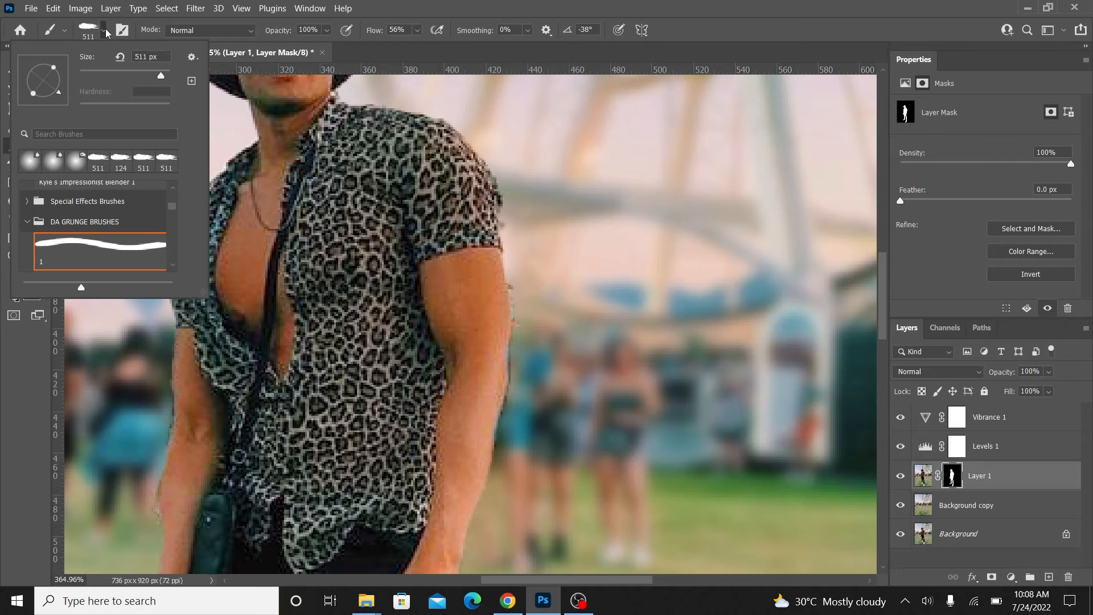
scroll(94, 222, up, 10)
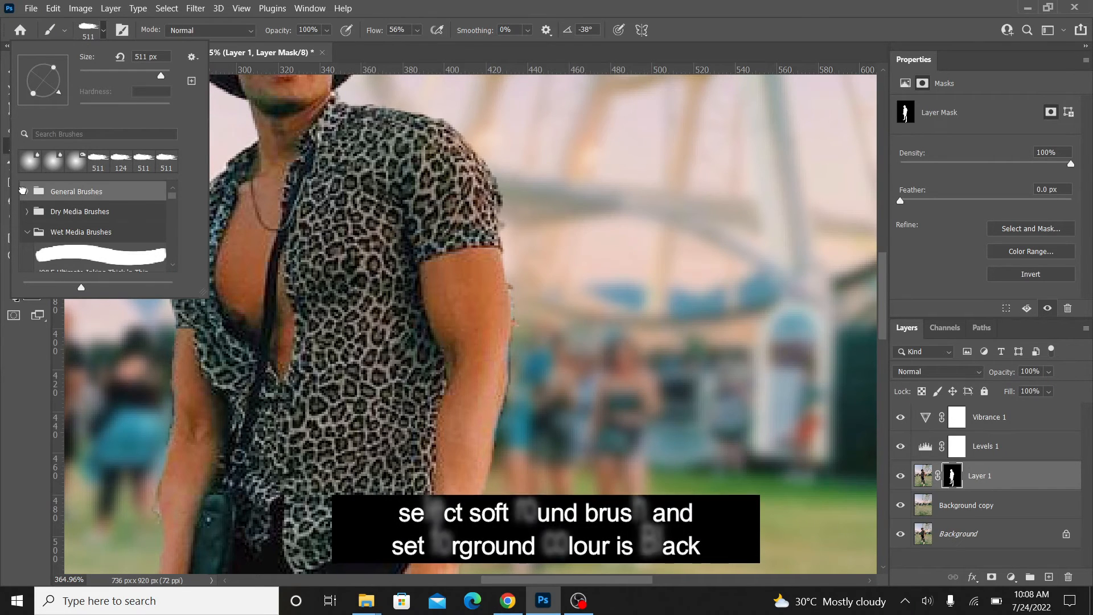
click(26, 191)
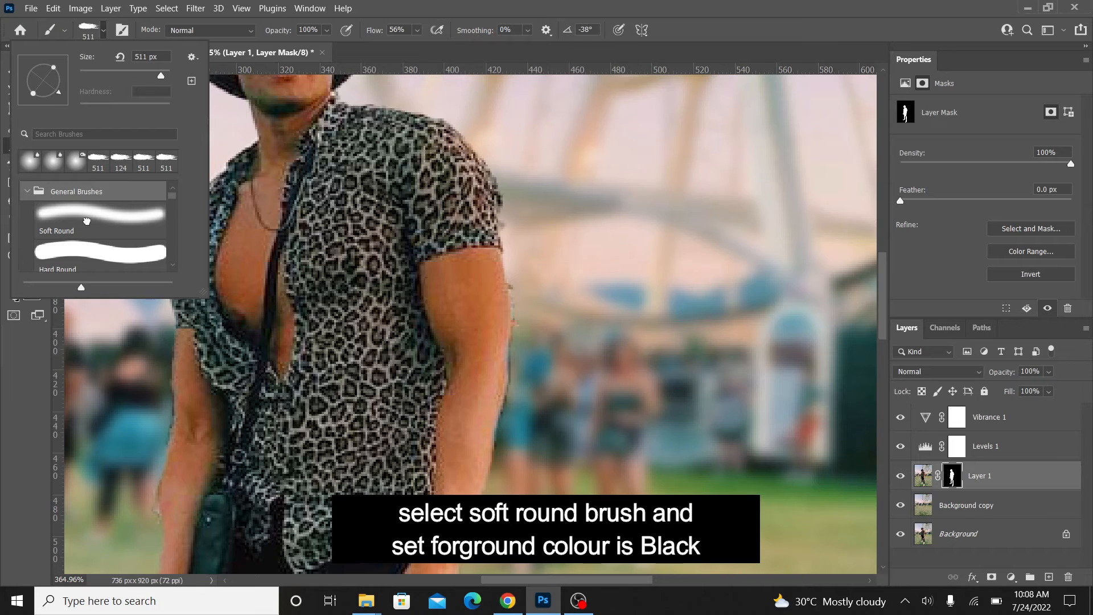
click(87, 223)
drag(160, 78, 86, 79)
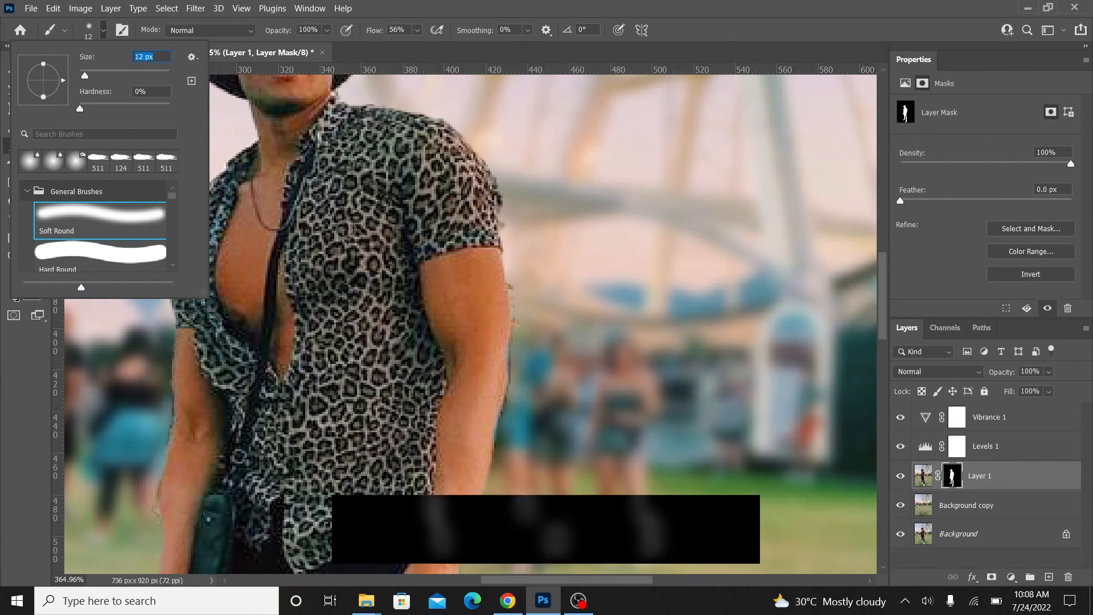
click(468, 7)
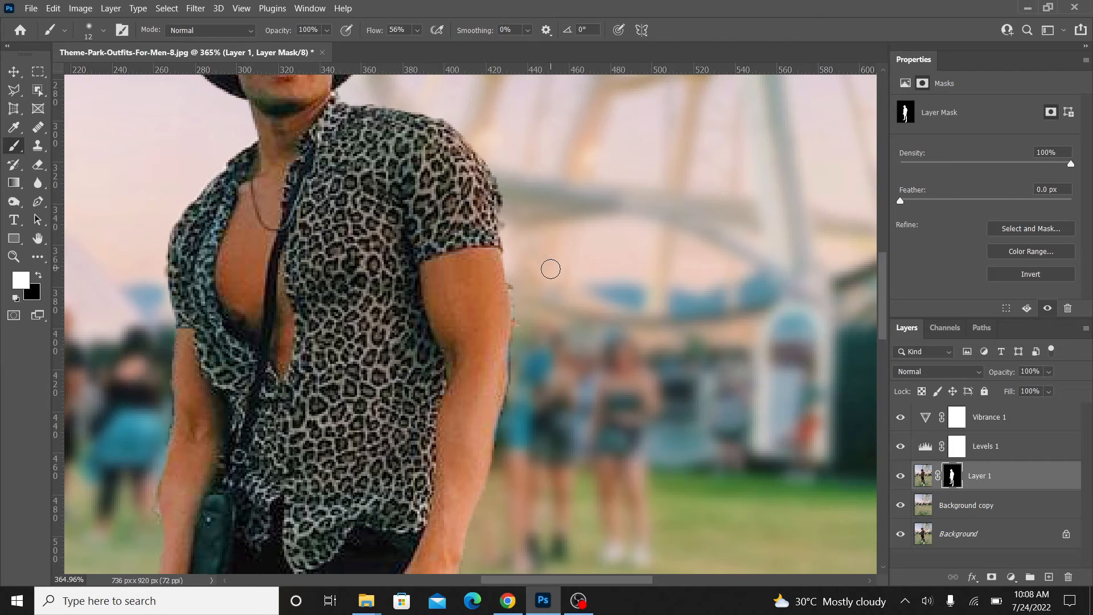
Reduce the brush to 5 px and clean the mask edge along the man's sleeve and bare arm on the photo's right side, alternating black and white
key([)
key([)
key([)
key([)
key([)
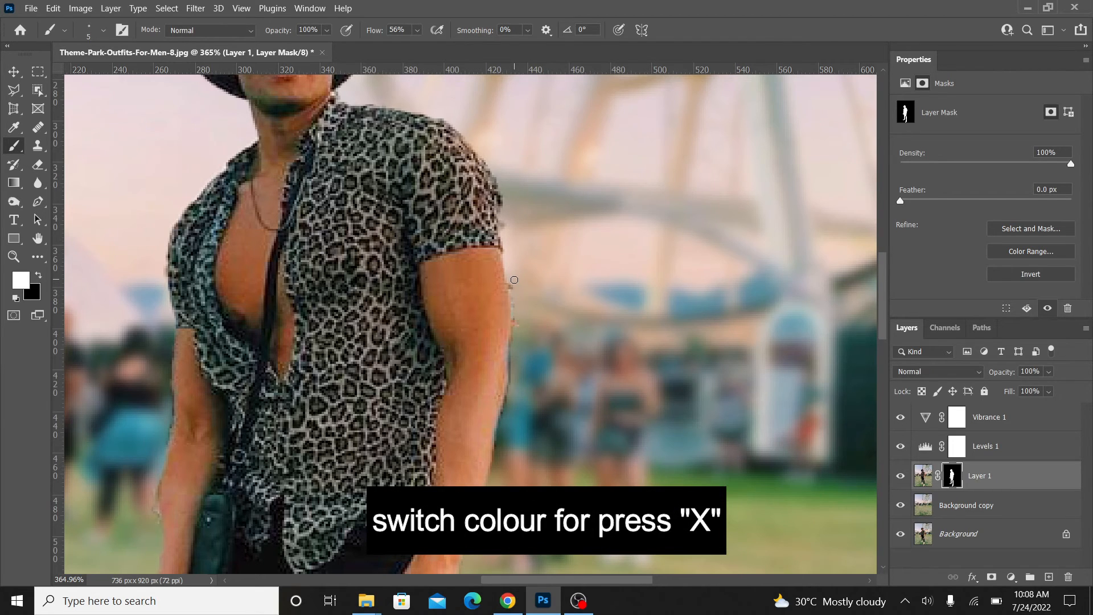
key(x)
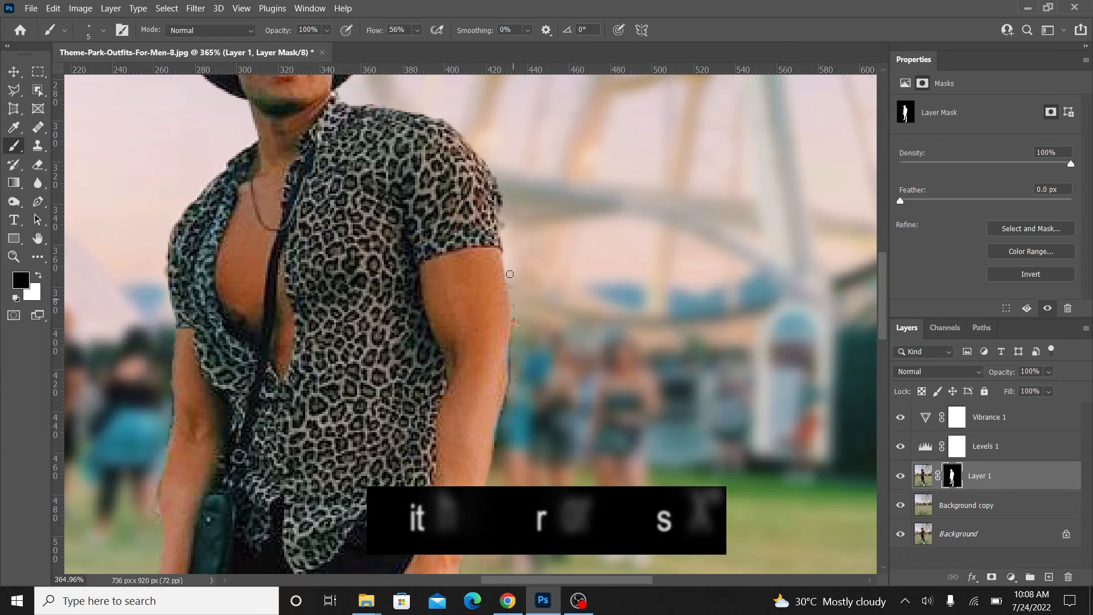
key(x)
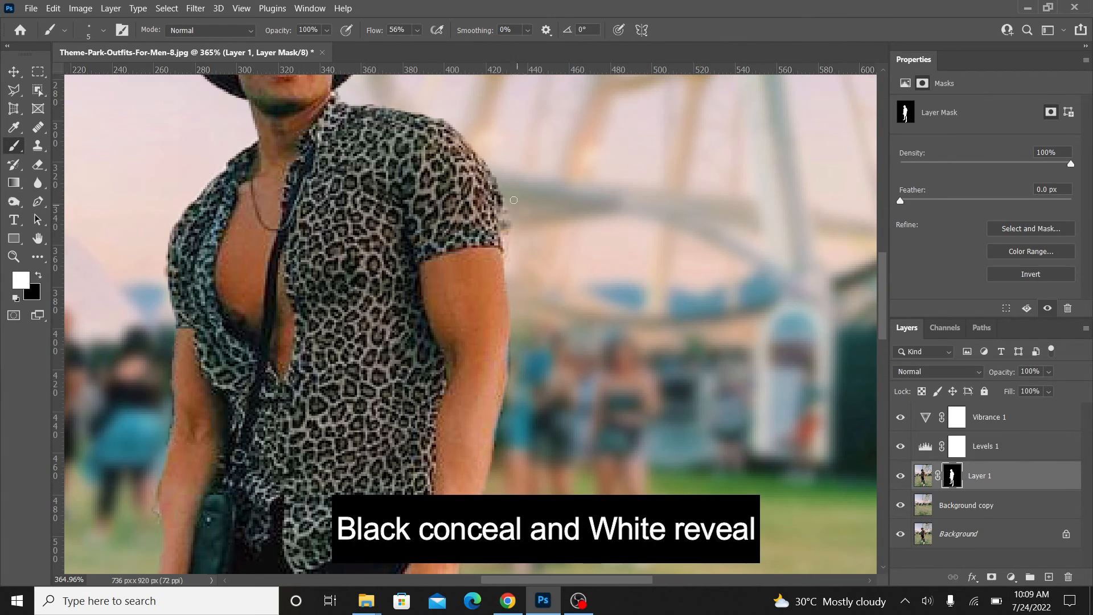
Retouch the mask edge along the man's arm beside the shoulder bag, concealing stray fringe with black and restoring skin with white
key(x)
mouse_move(457, 295)
mouse_down()
mouse_move(593, 214)
mouse_move(709, 197)
mouse_up()
drag(414, 264, 422, 342)
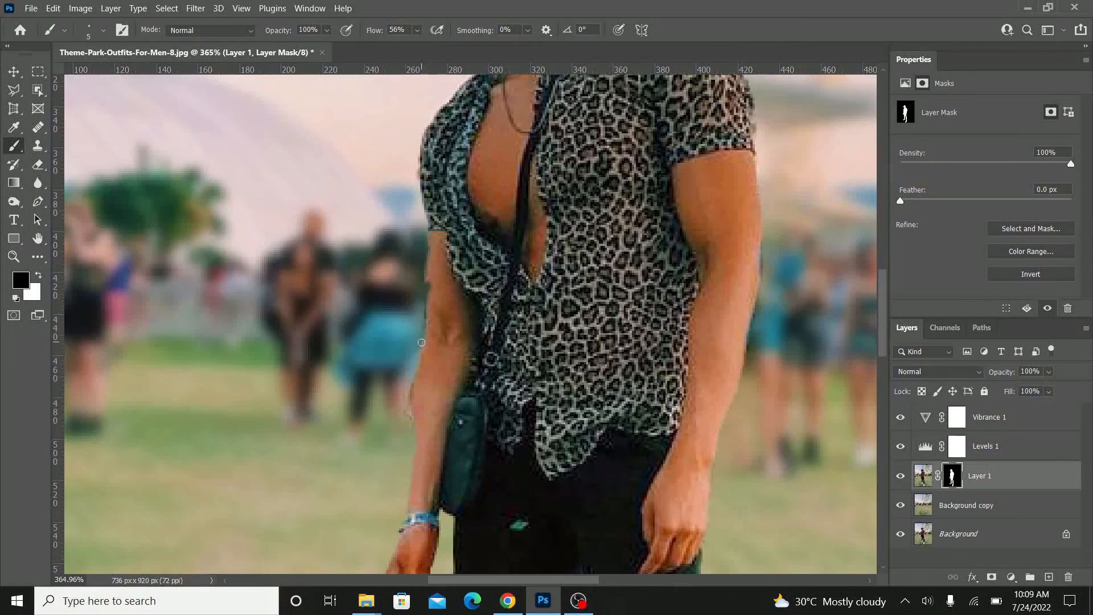
key(x)
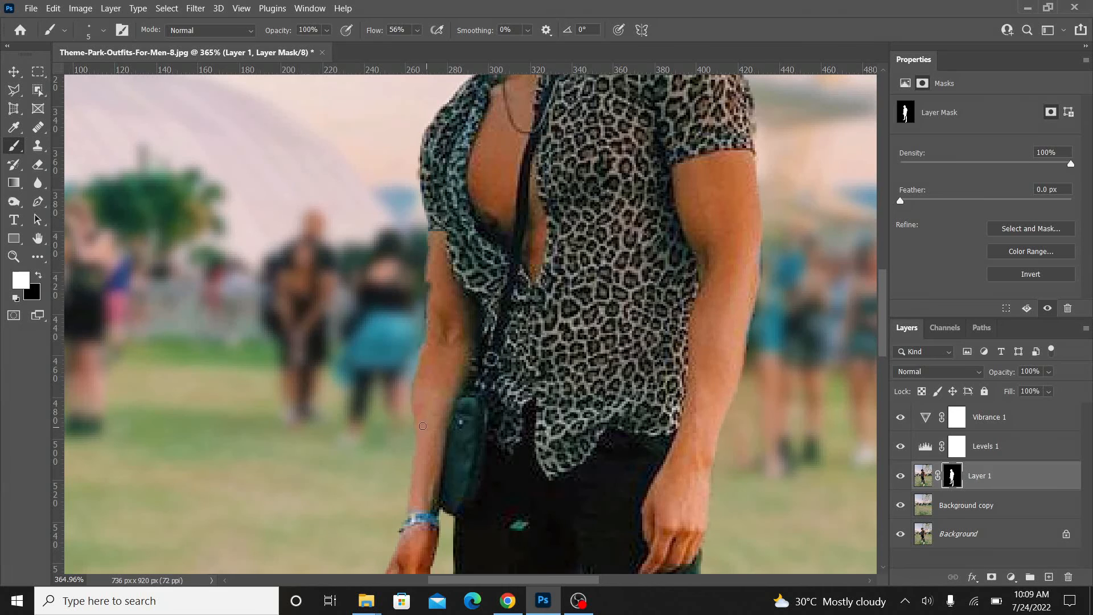
key(x)
key(x)
key(x)
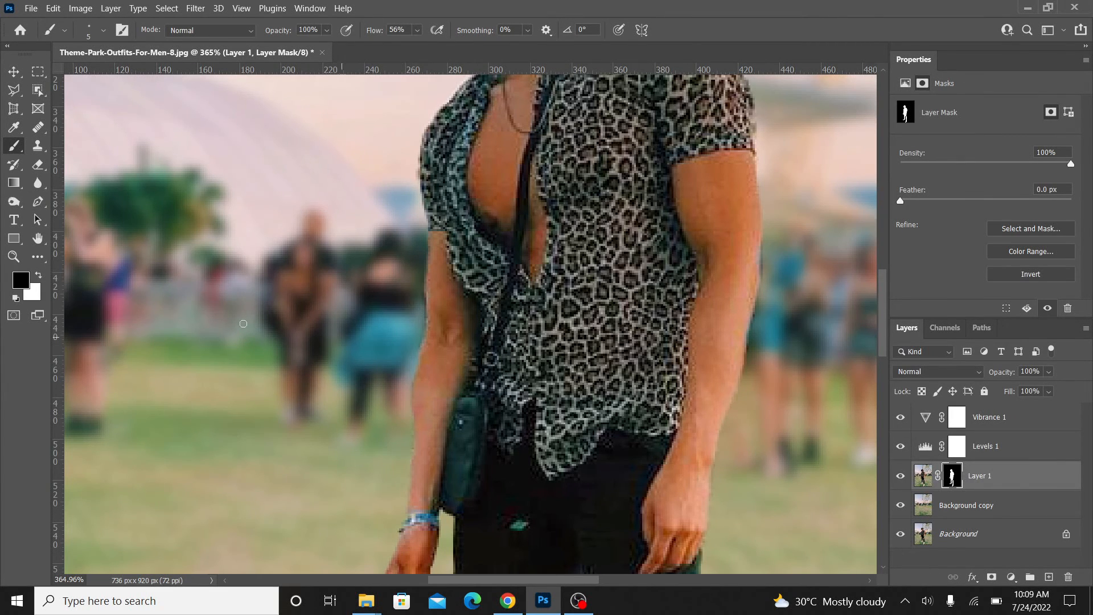
Fit the whole photo in view and compare the finished edit with the original by isolating the Background layer and restoring all layers
double_click(38, 239)
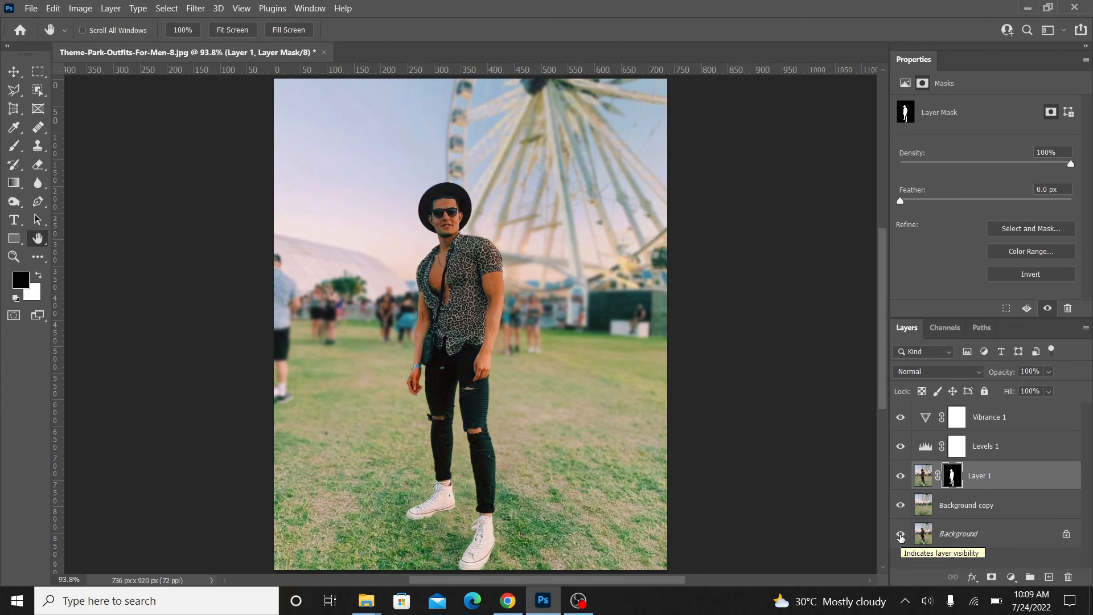
alt+click(900, 535)
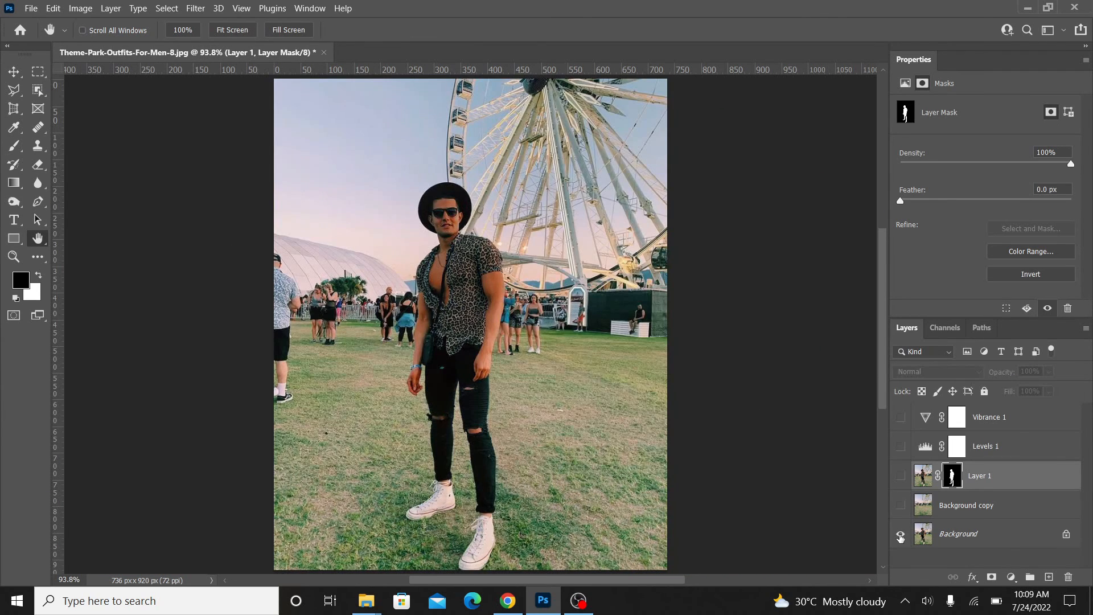
alt+click(899, 535)
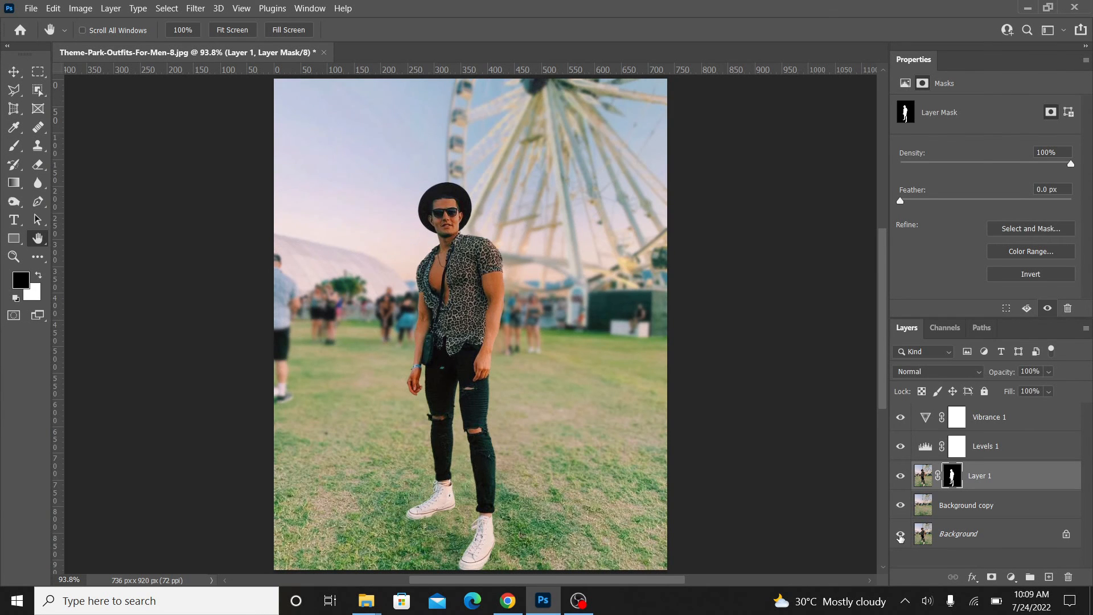
alt+click(900, 535)
alt+click(900, 535)
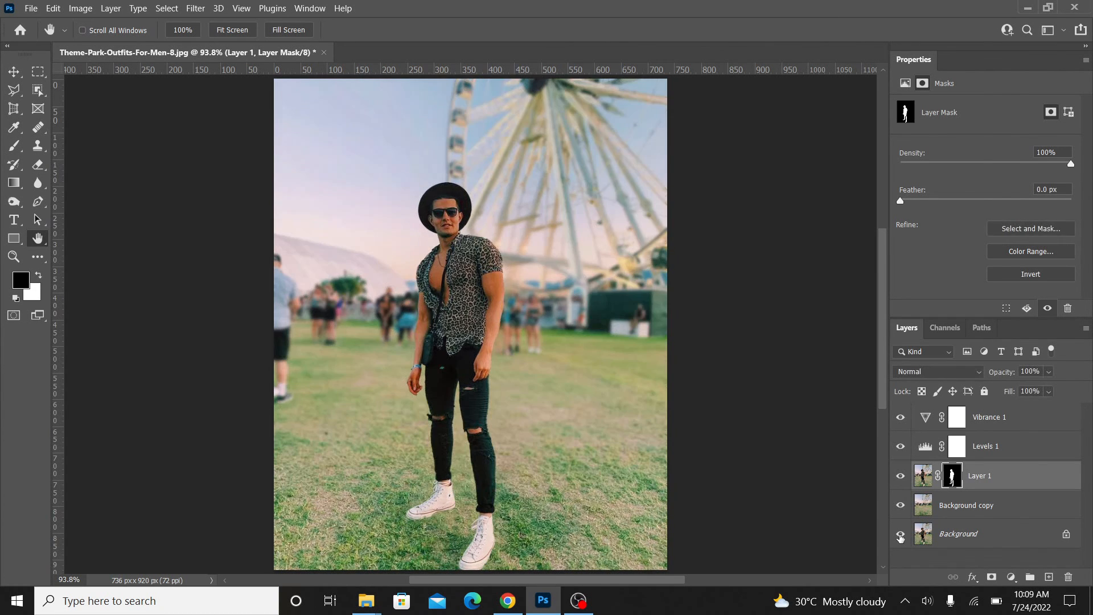